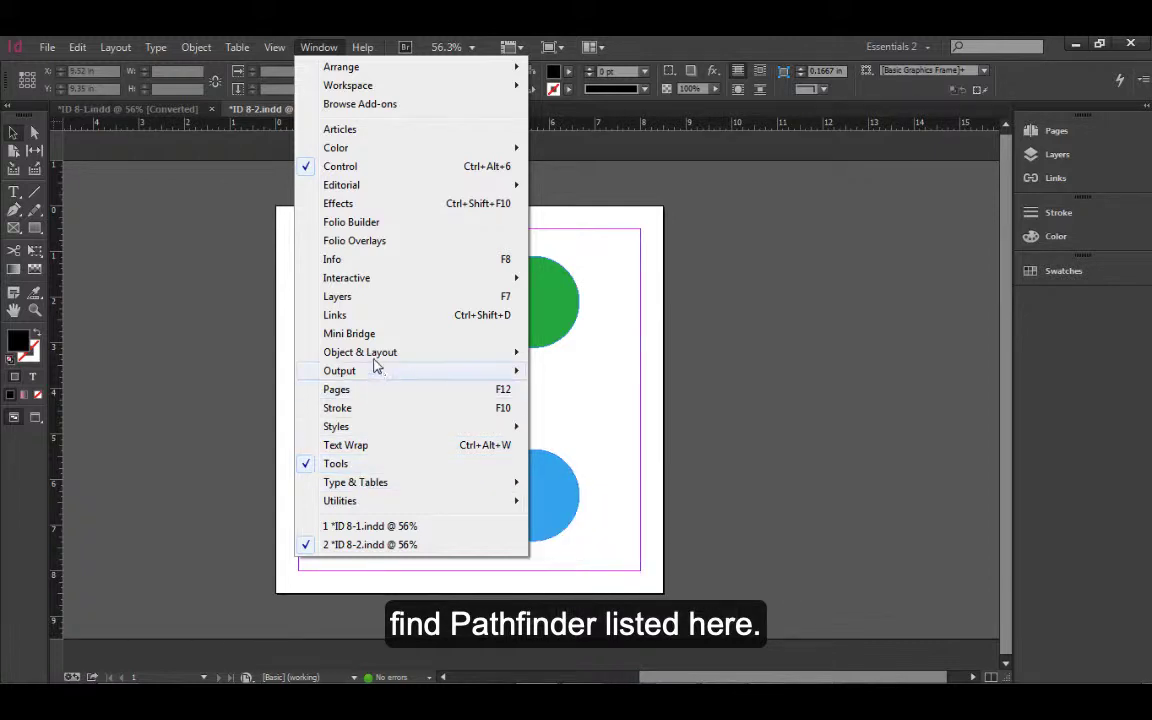
Open the Pathfinder panel and place it just beside the page.
mouse_move(373, 357)
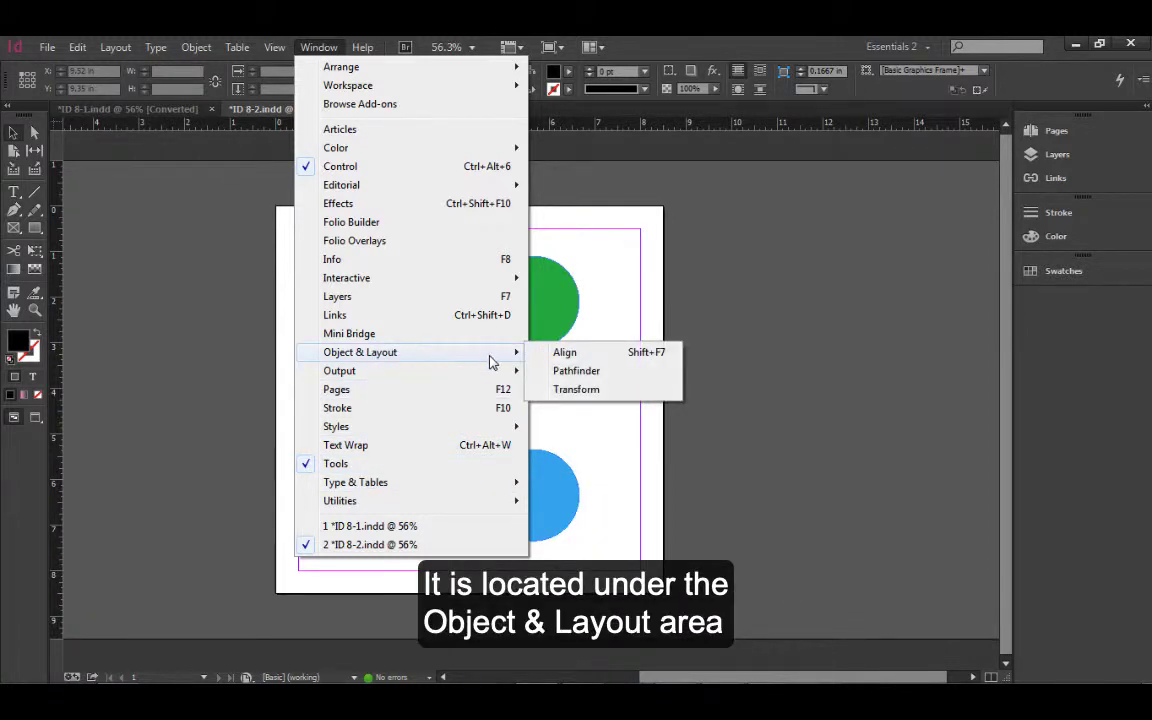
left_click(580, 371)
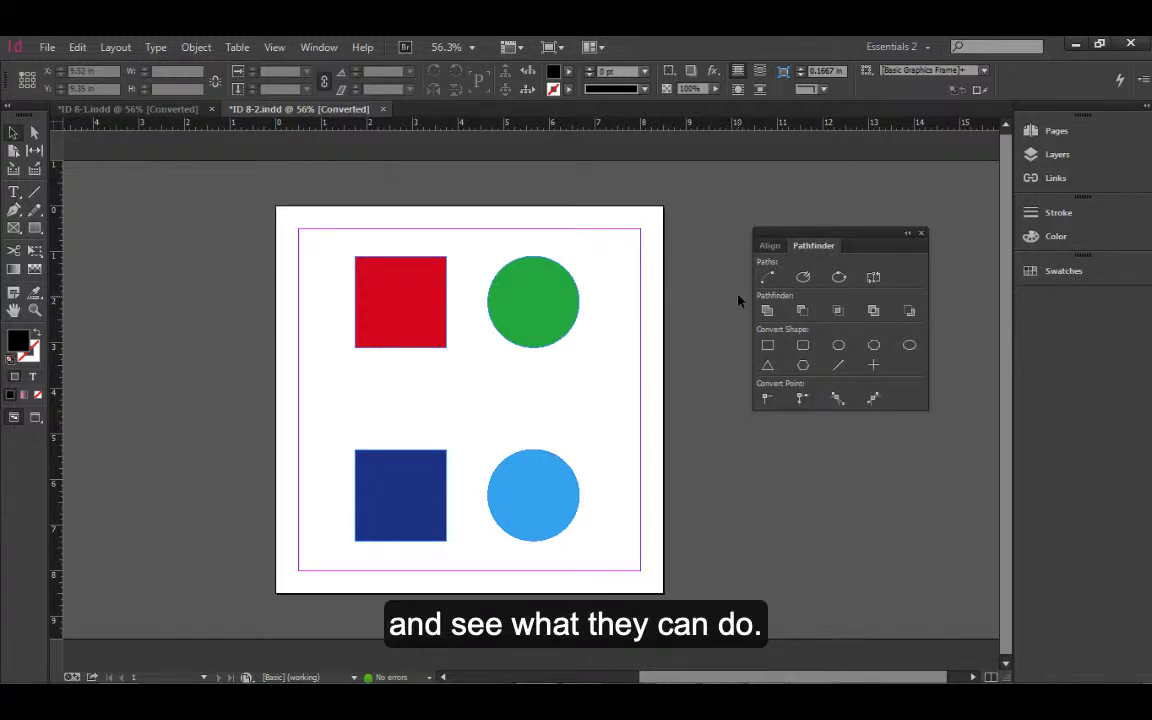
left_click_drag(792, 236, 723, 190)
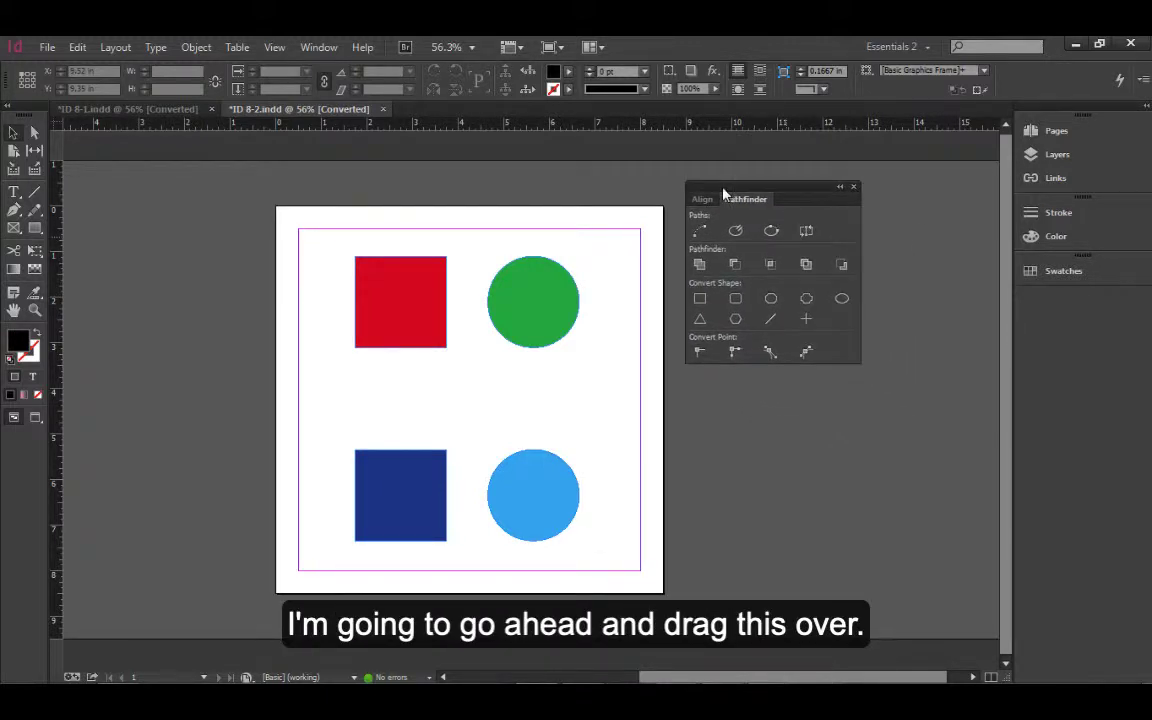
Add a new layer above Layer 1 and hide Layer 1 to get an empty page.
left_click(1057, 155)
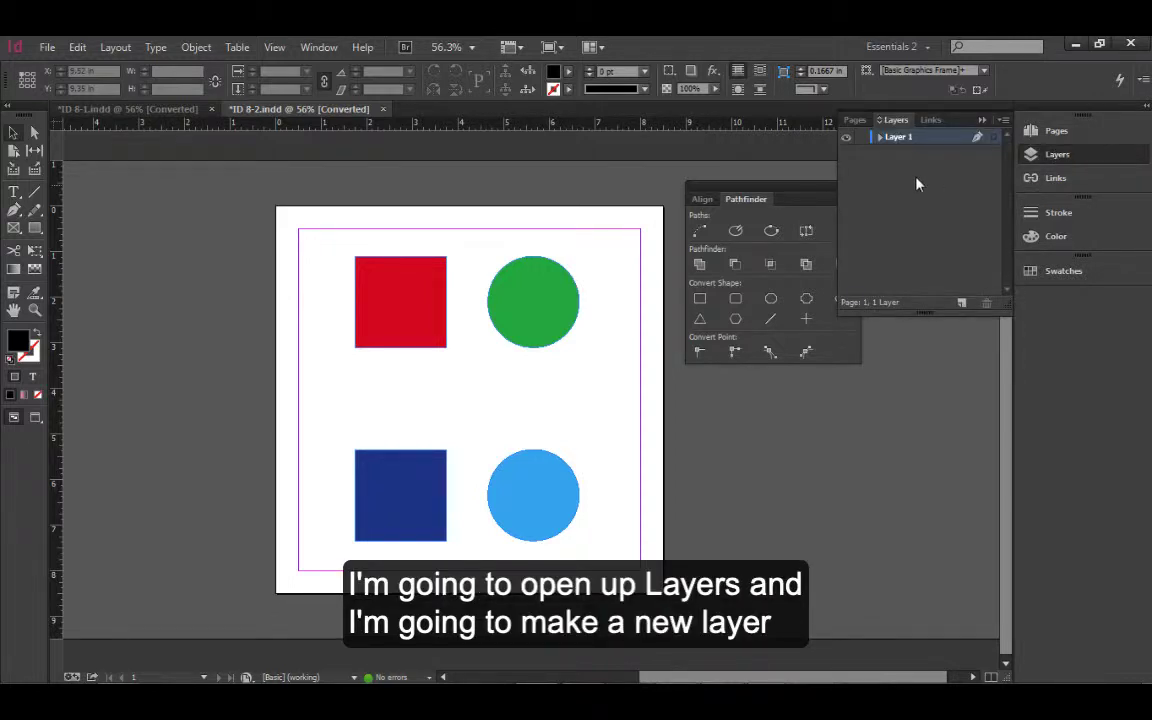
left_click(958, 303)
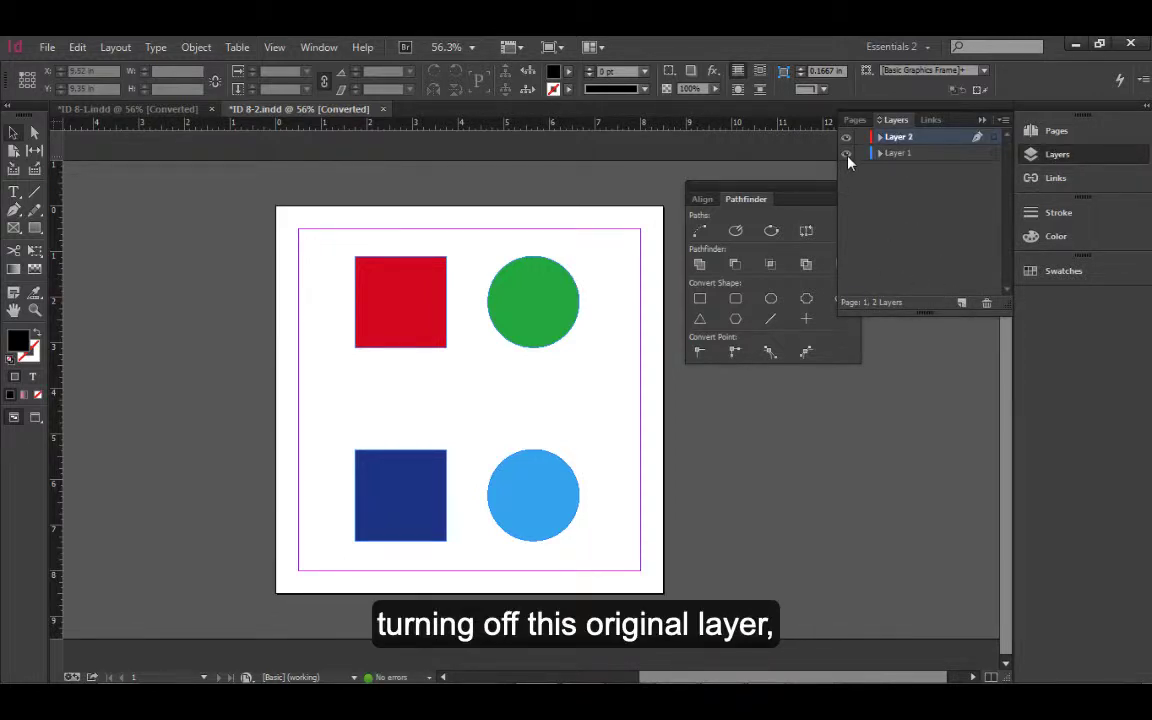
left_click(846, 155)
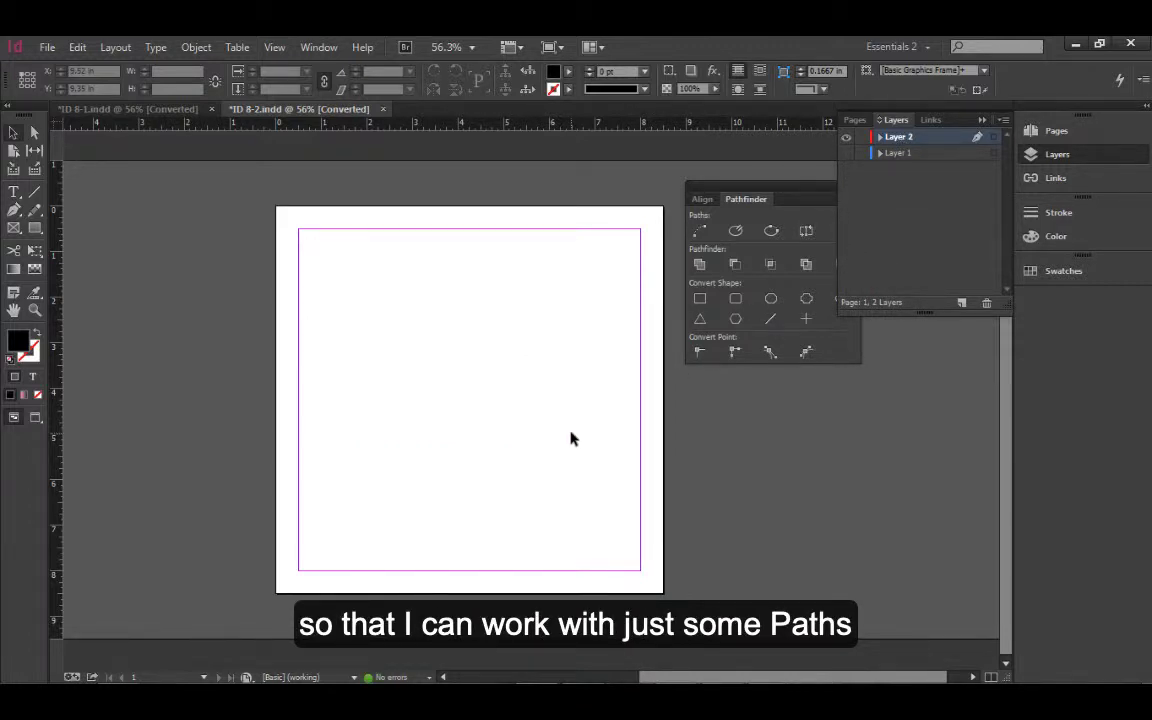
left_click(981, 121)
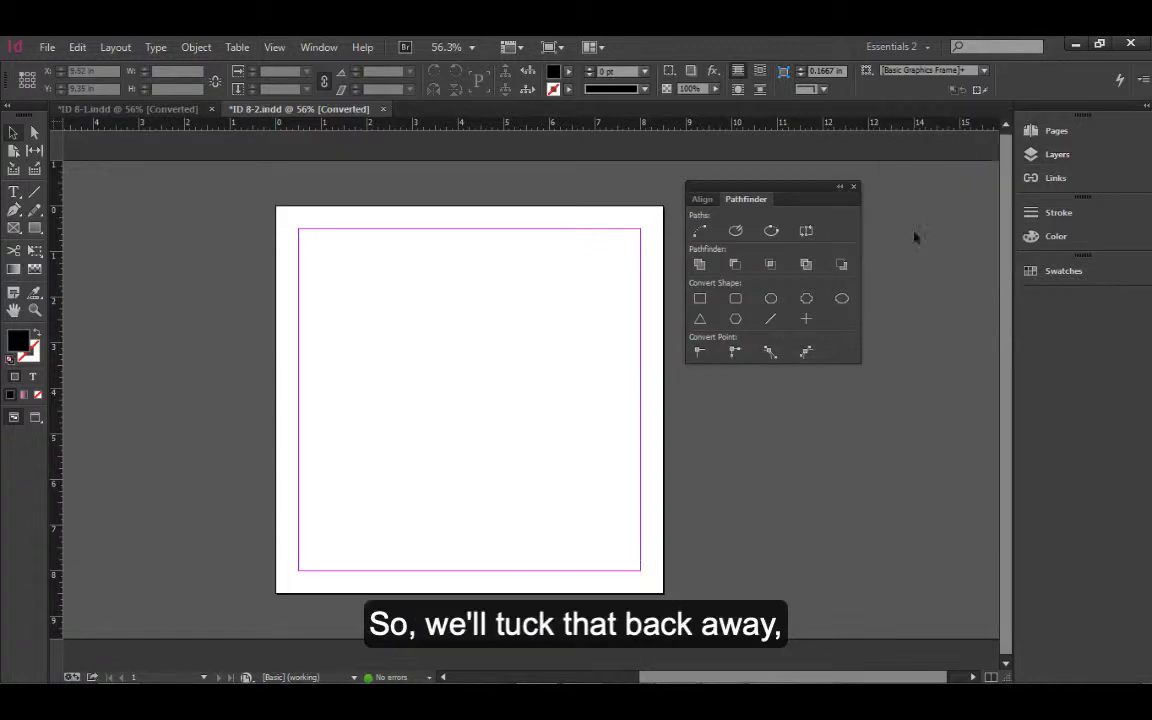
Draw two separate horizontal Pen tool lines, about 3.4 in and 3.56 in long, one above the other, with black stroke and no fill.
left_click(14, 211)
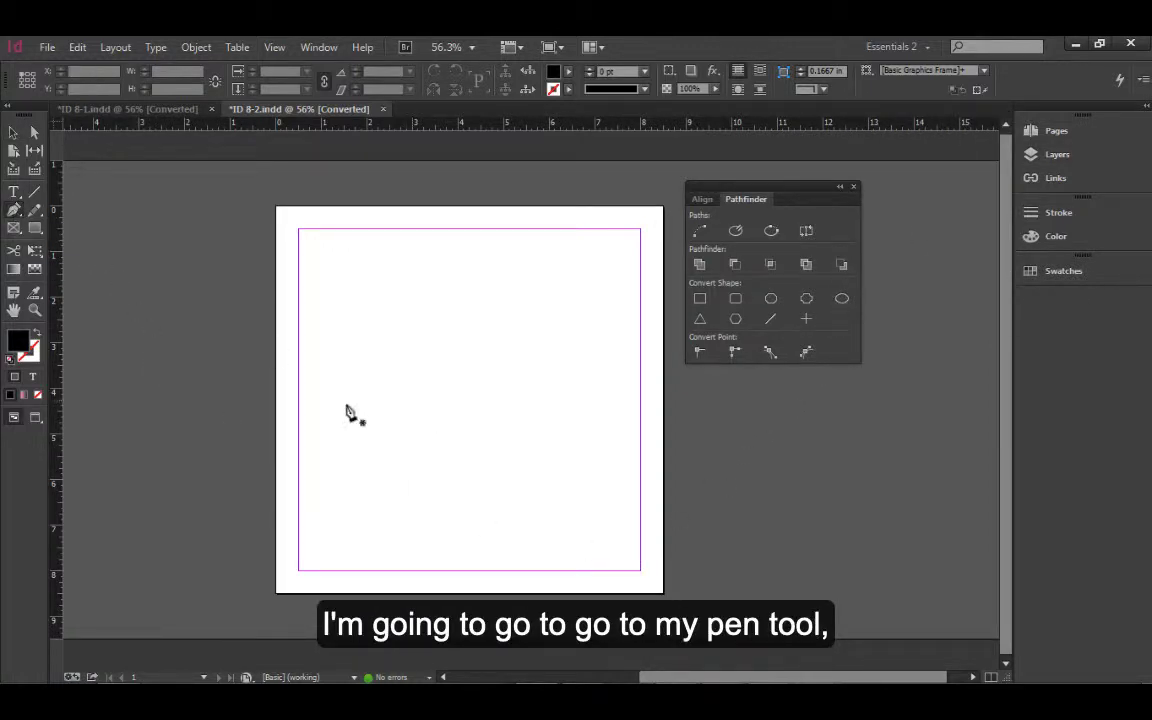
left_click(38, 336)
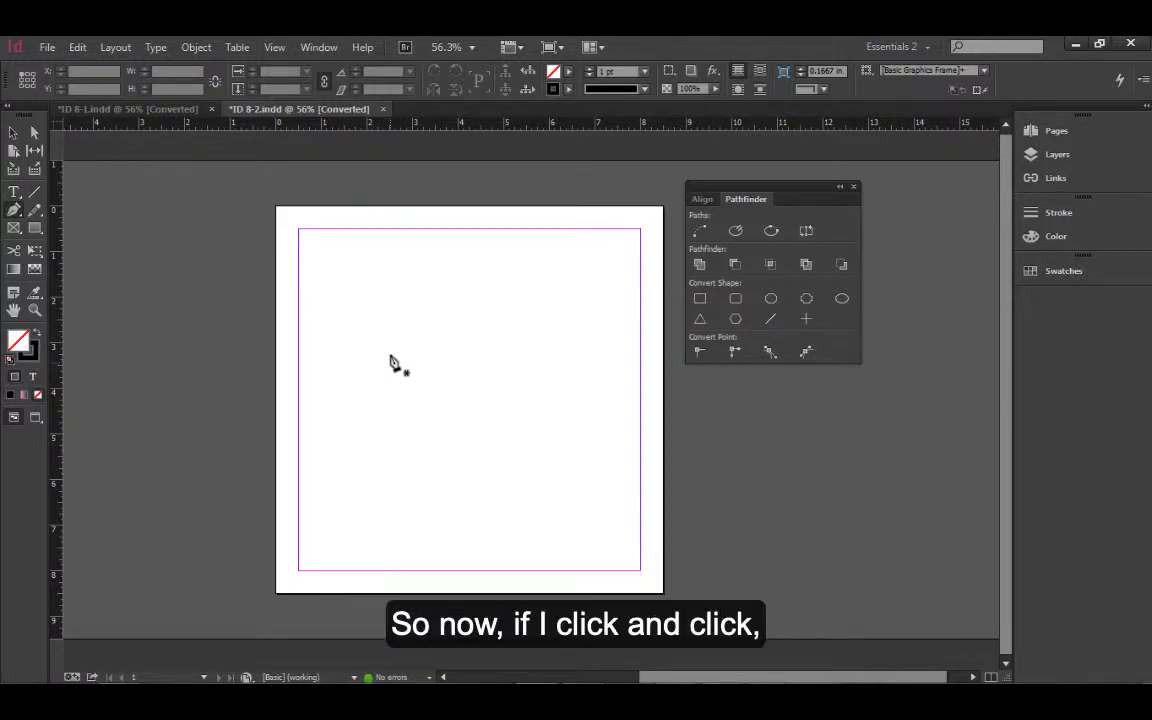
left_click(369, 326)
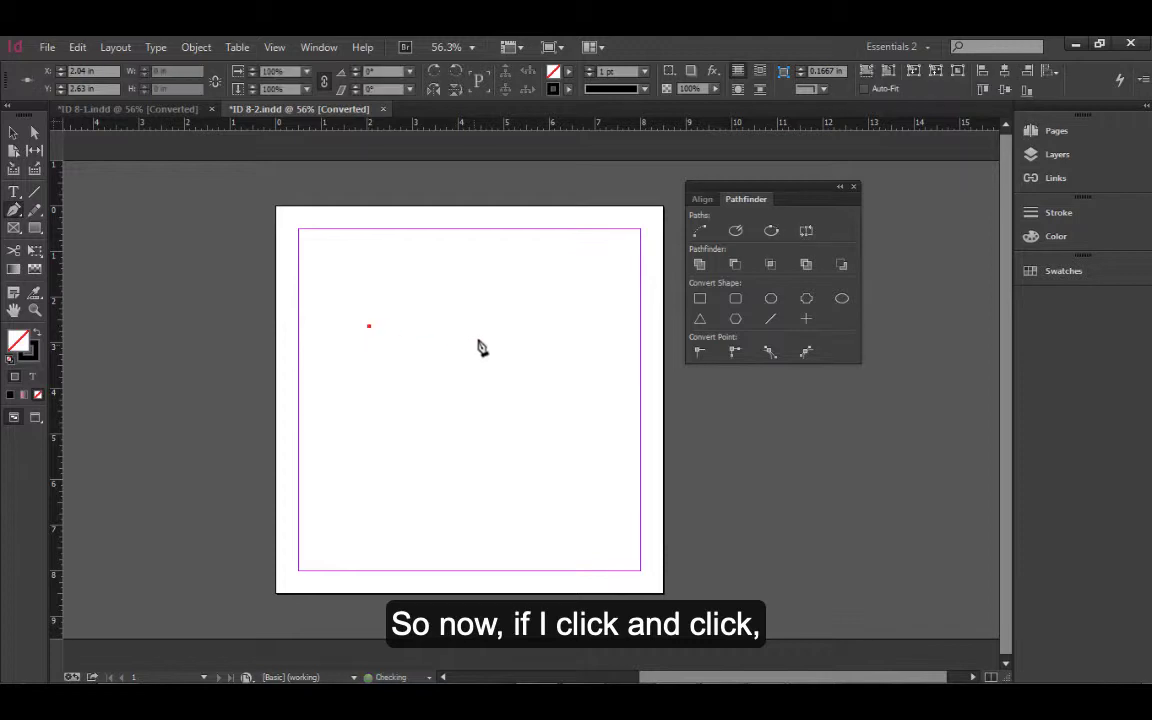
left_click(524, 326)
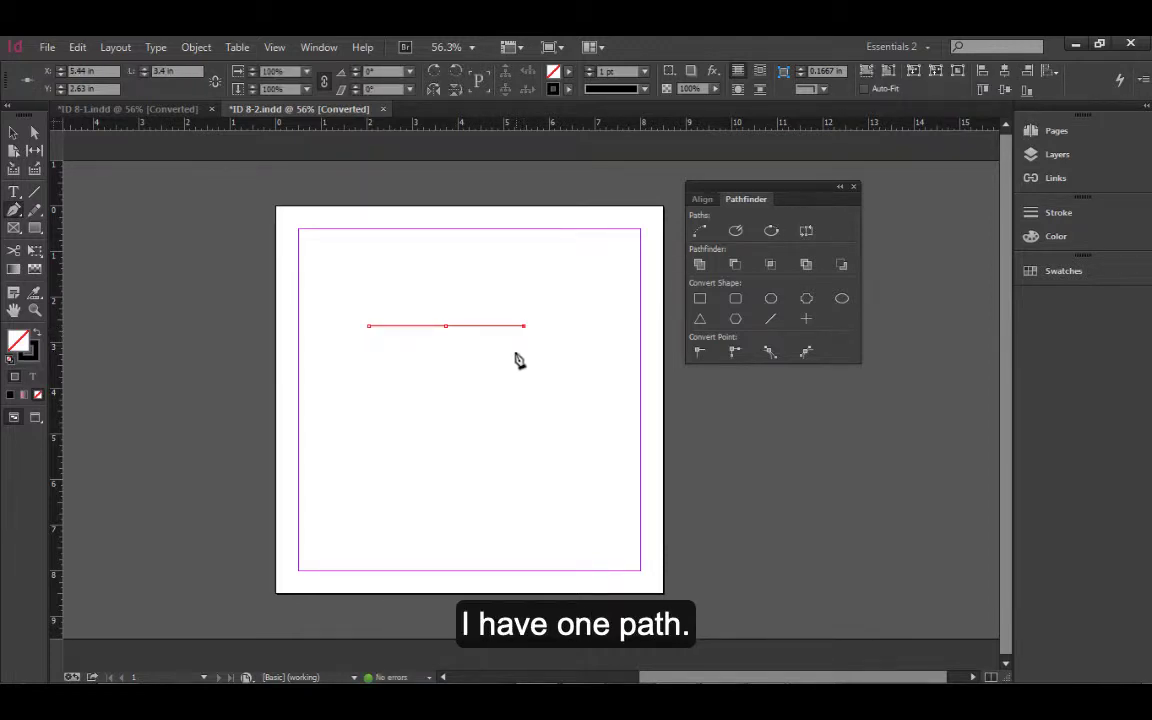
left_click(449, 401, "ctrl")
left_click(372, 375)
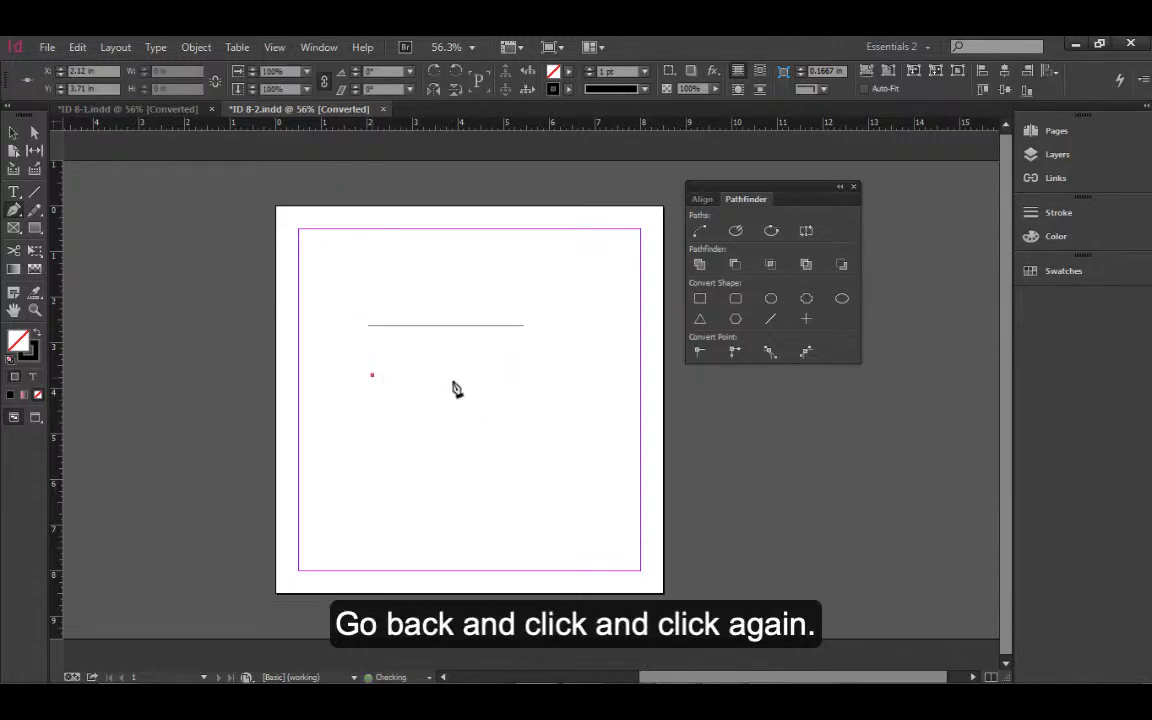
left_click(535, 376)
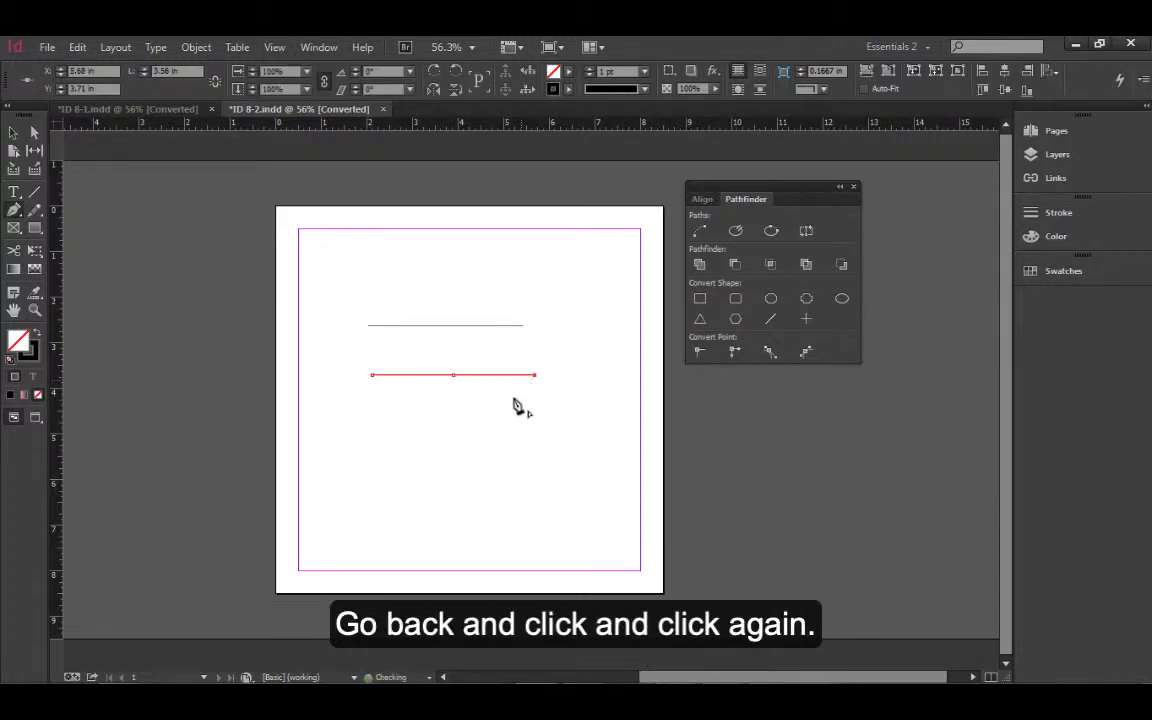
left_click(497, 415, "ctrl")
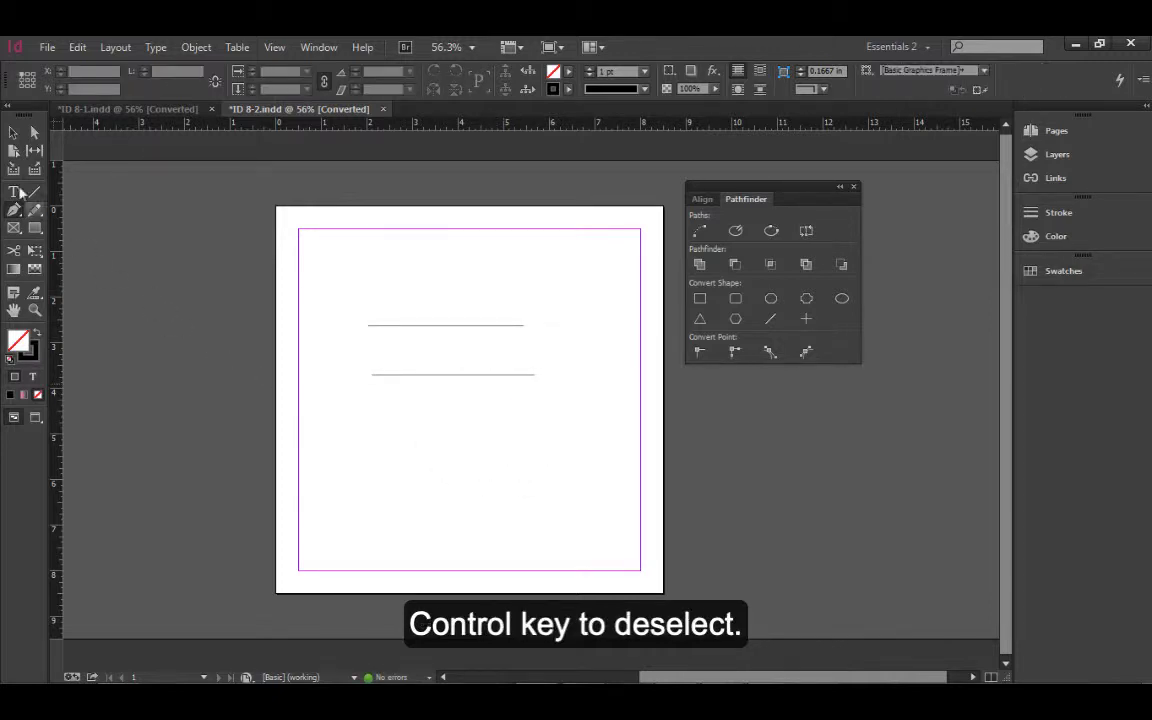
Set the stroke weight of both horizontal lines to 4 pt.
left_click(13, 132)
left_click_drag(376, 292, 474, 461)
left_click(417, 290)
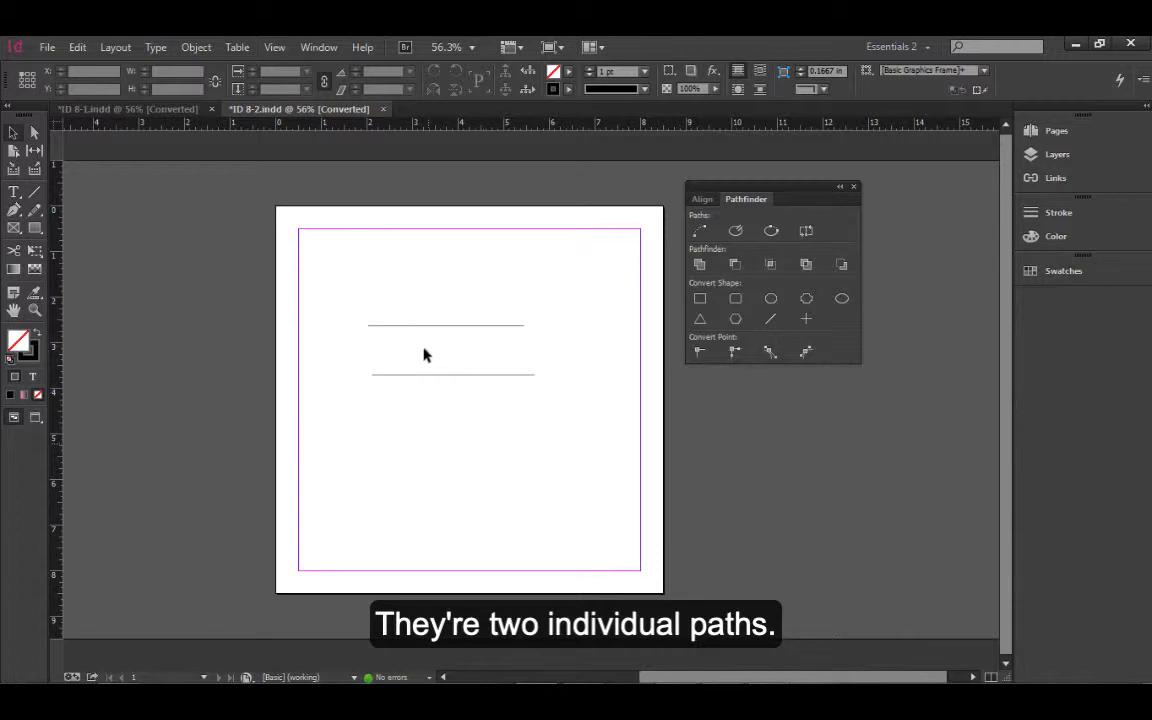
left_click(427, 371, "ctrl")
left_click(493, 445, "ctrl")
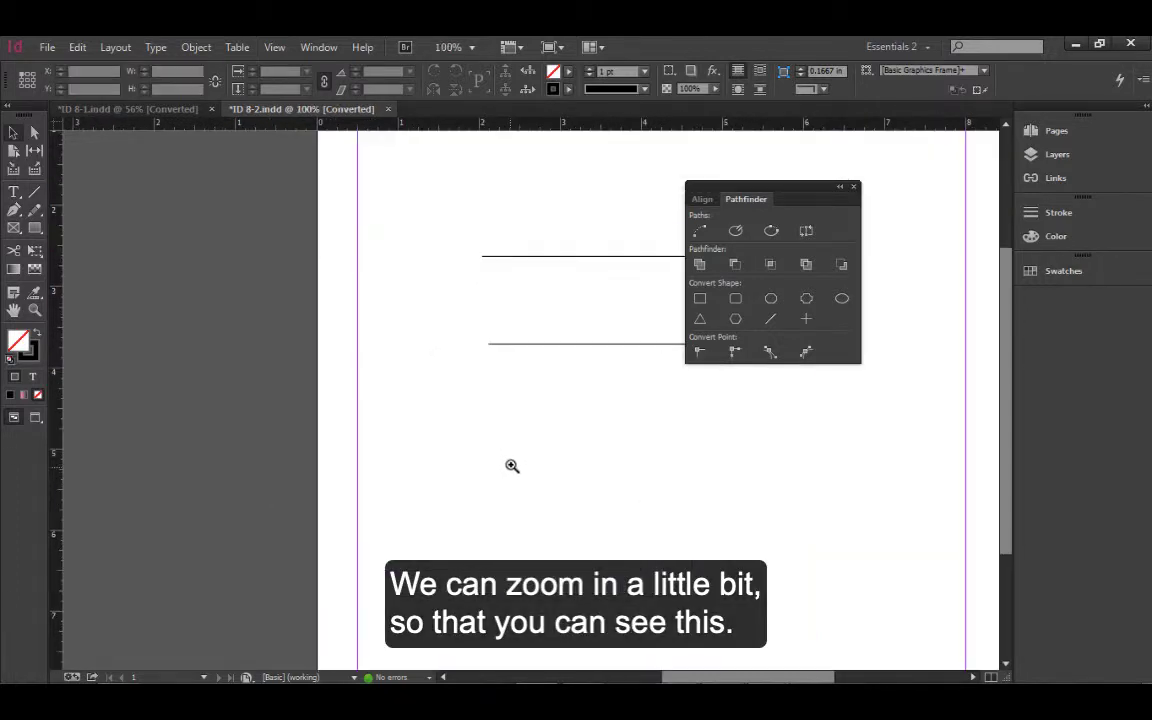
left_click_drag(555, 440, 368, 450)
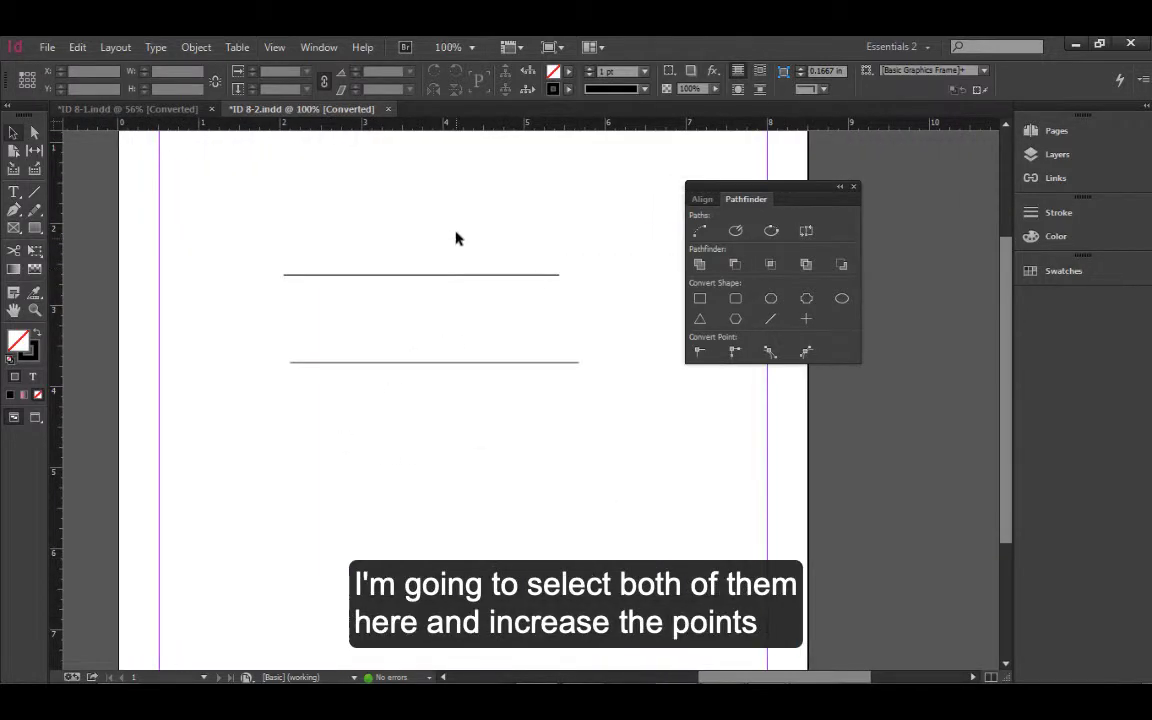
left_click_drag(456, 234, 481, 401)
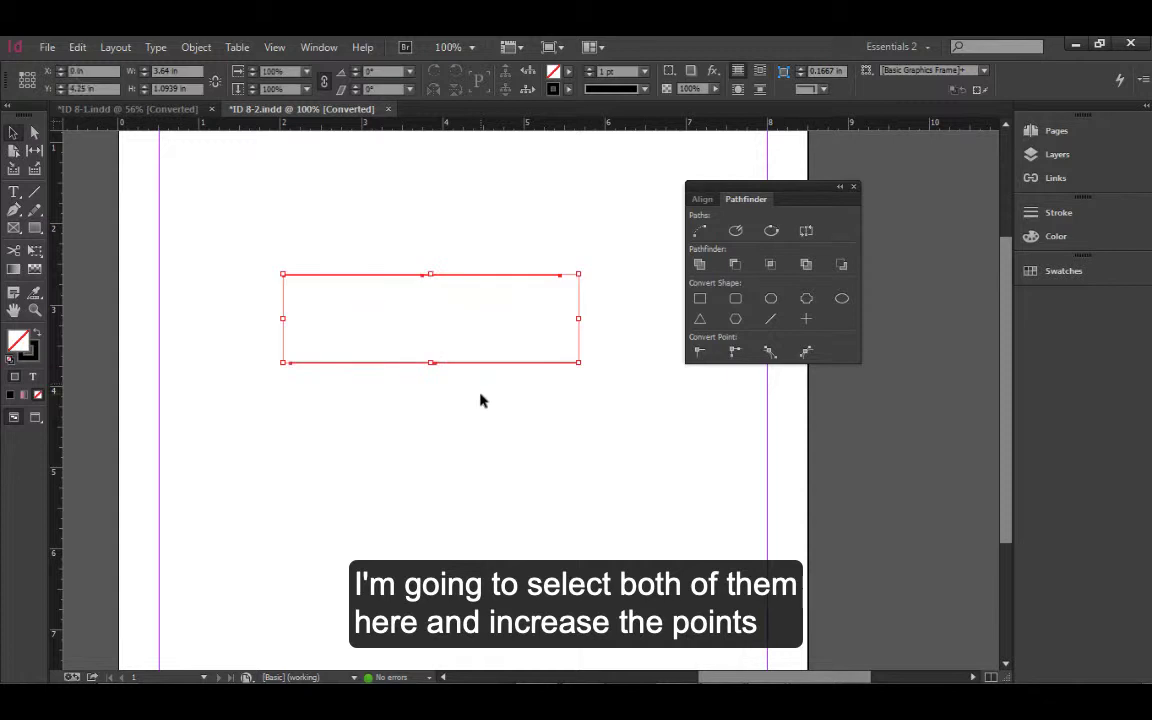
left_click(589, 72)
left_click(589, 72)
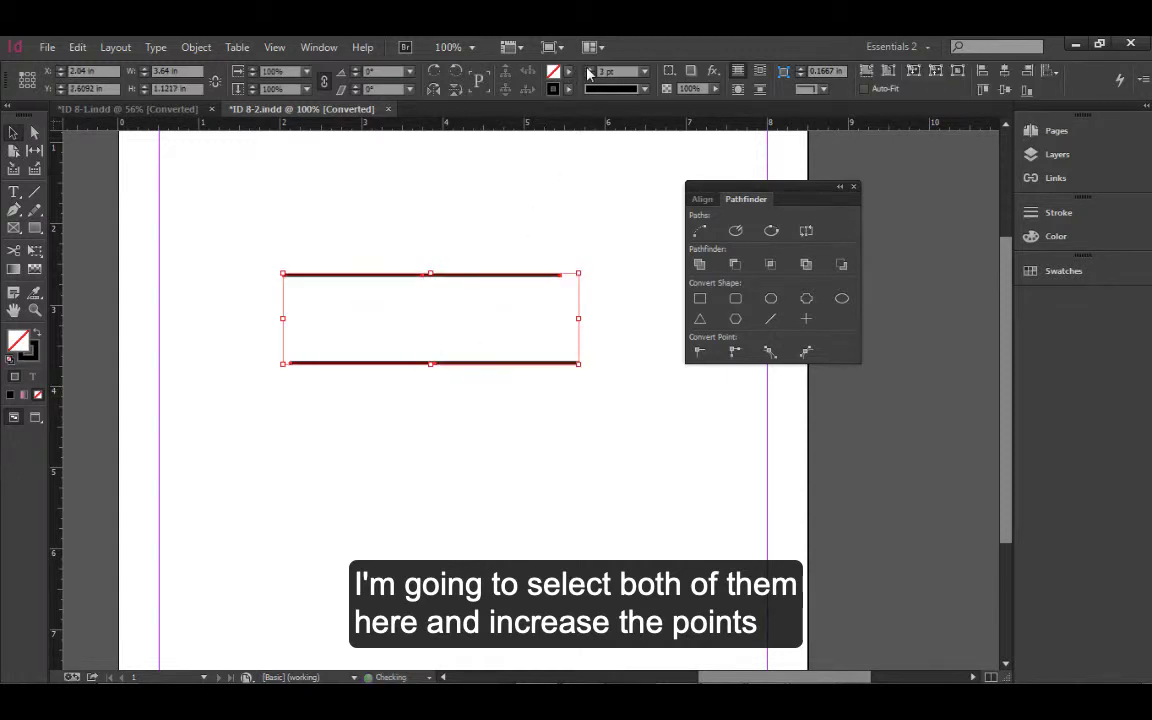
left_click(605, 250)
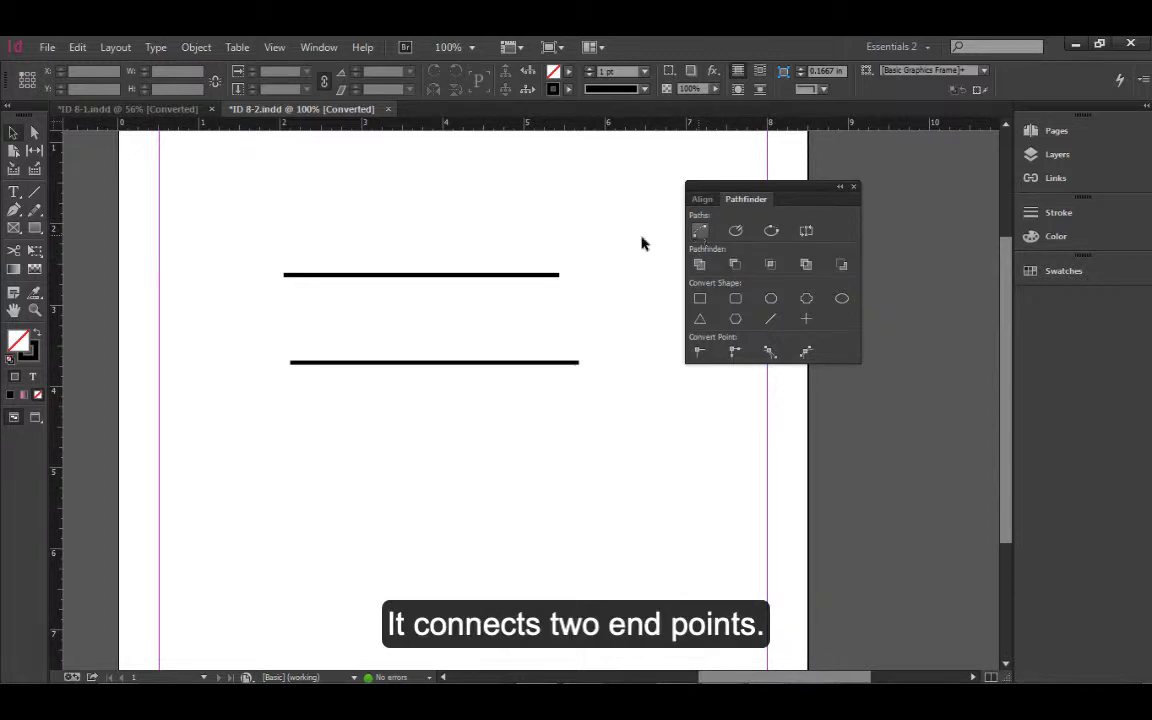
Join the end points of the two lines with Join Path on the right and then the left side to form a four-sided shape.
left_click(32, 134)
left_click_drag(540, 238, 614, 414)
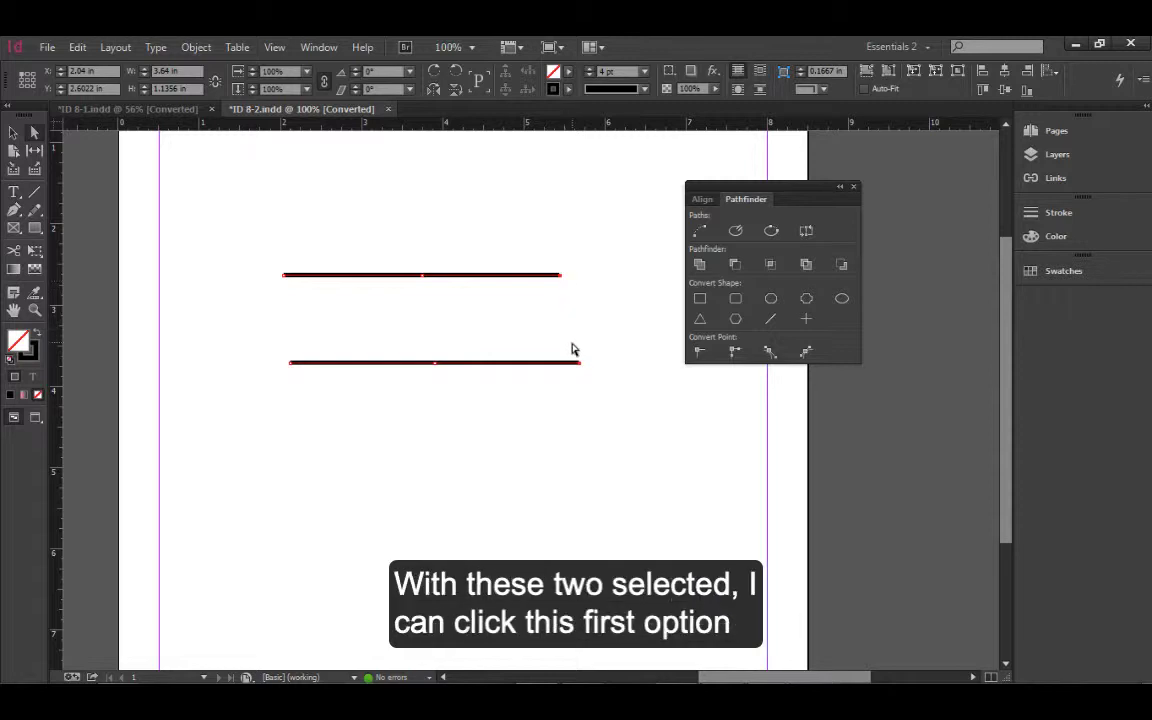
left_click(701, 234)
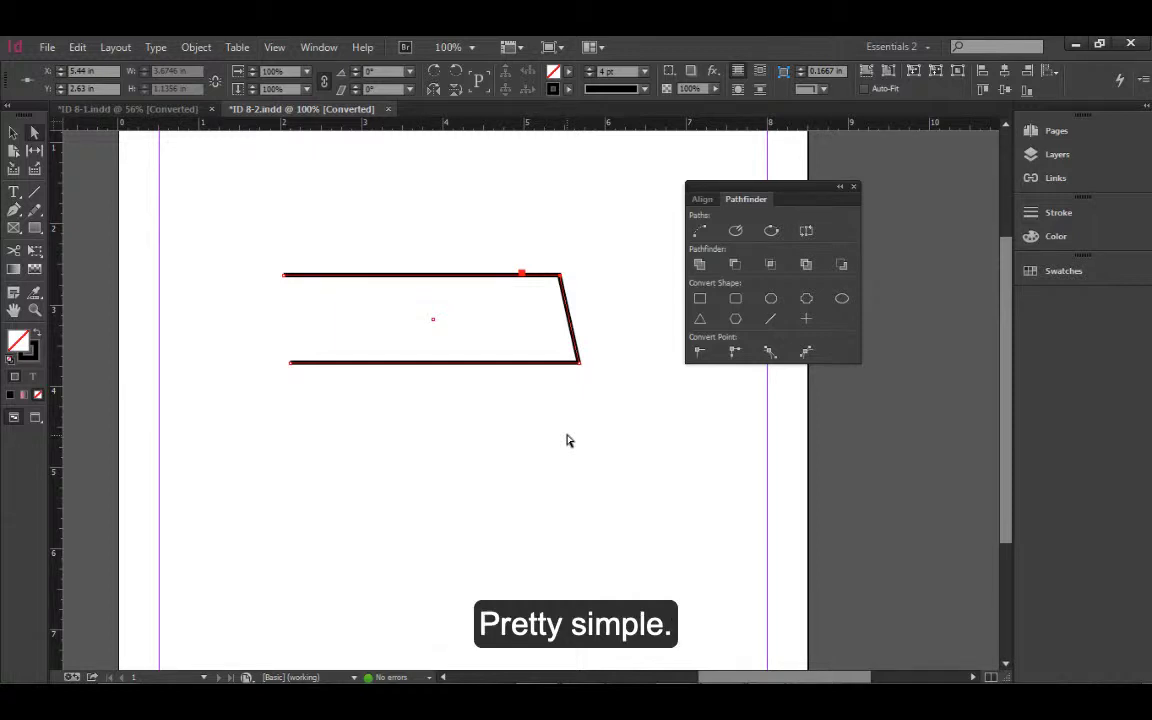
left_click_drag(245, 238, 328, 387)
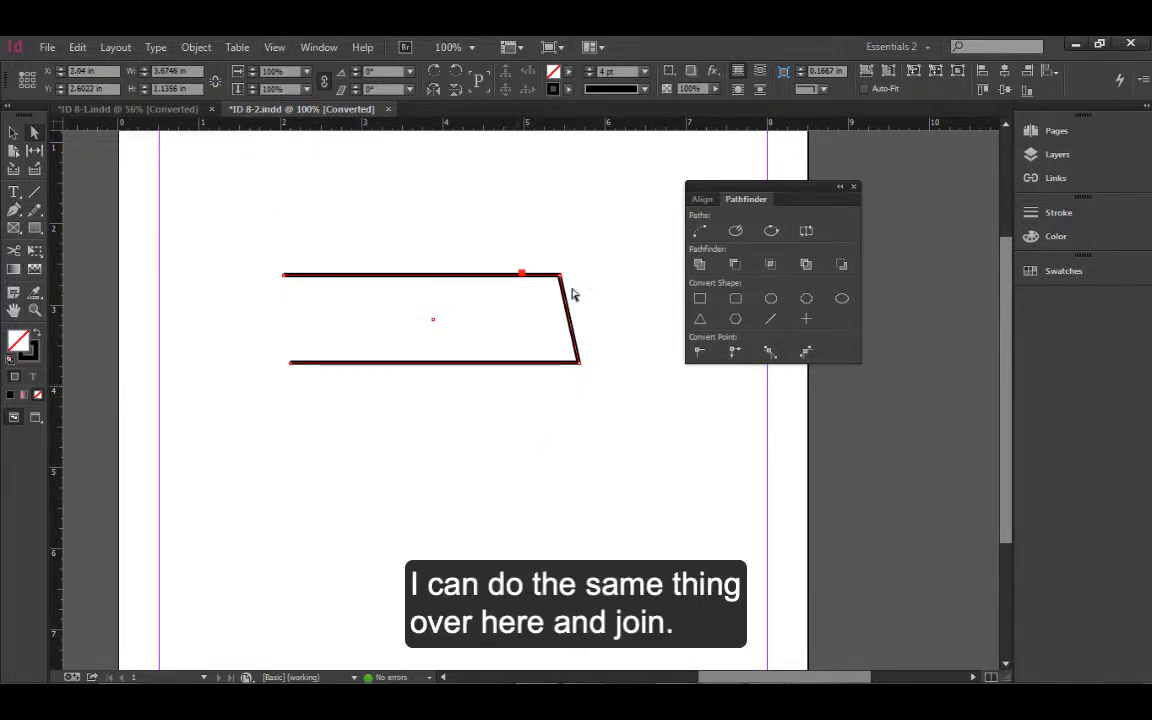
left_click(700, 232)
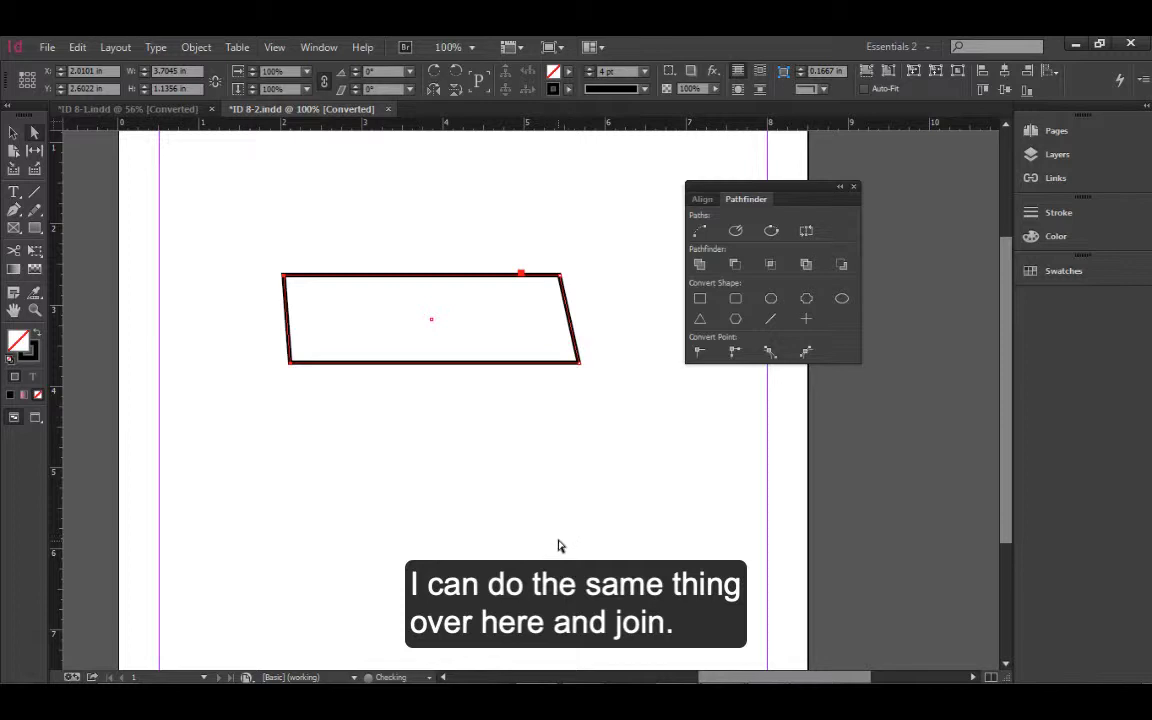
left_click(527, 476)
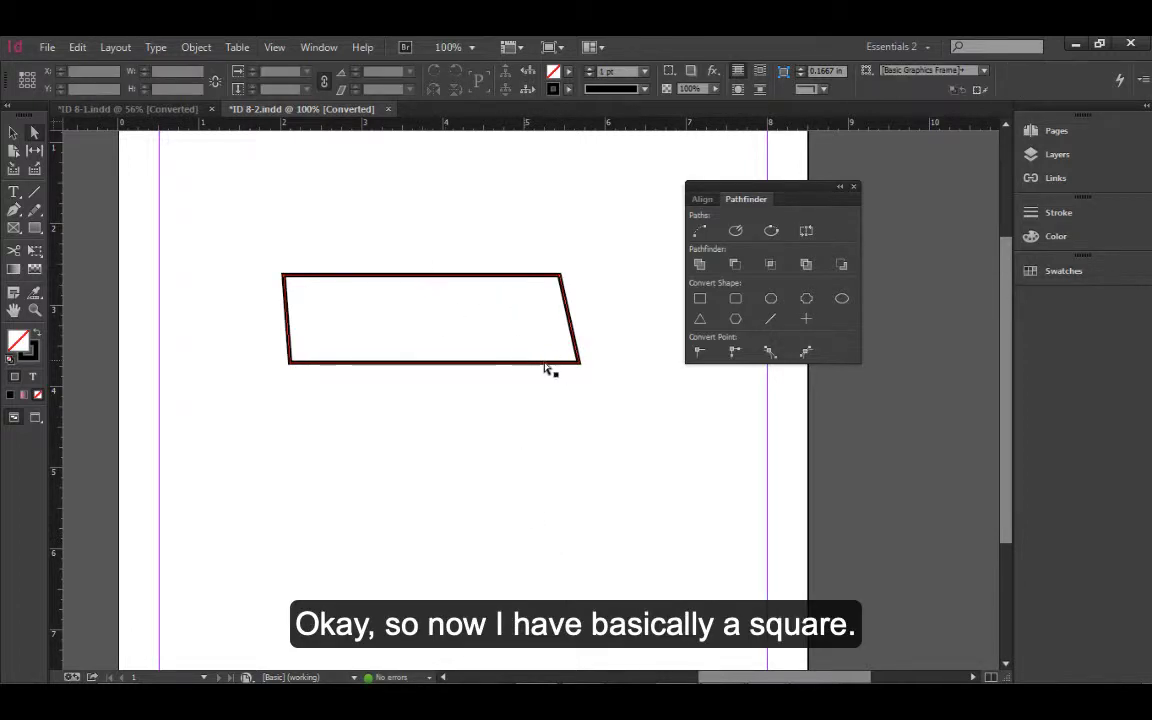
Move the whole four-sided shape down by about 0.5 in.
left_click(13, 133)
left_click(380, 276)
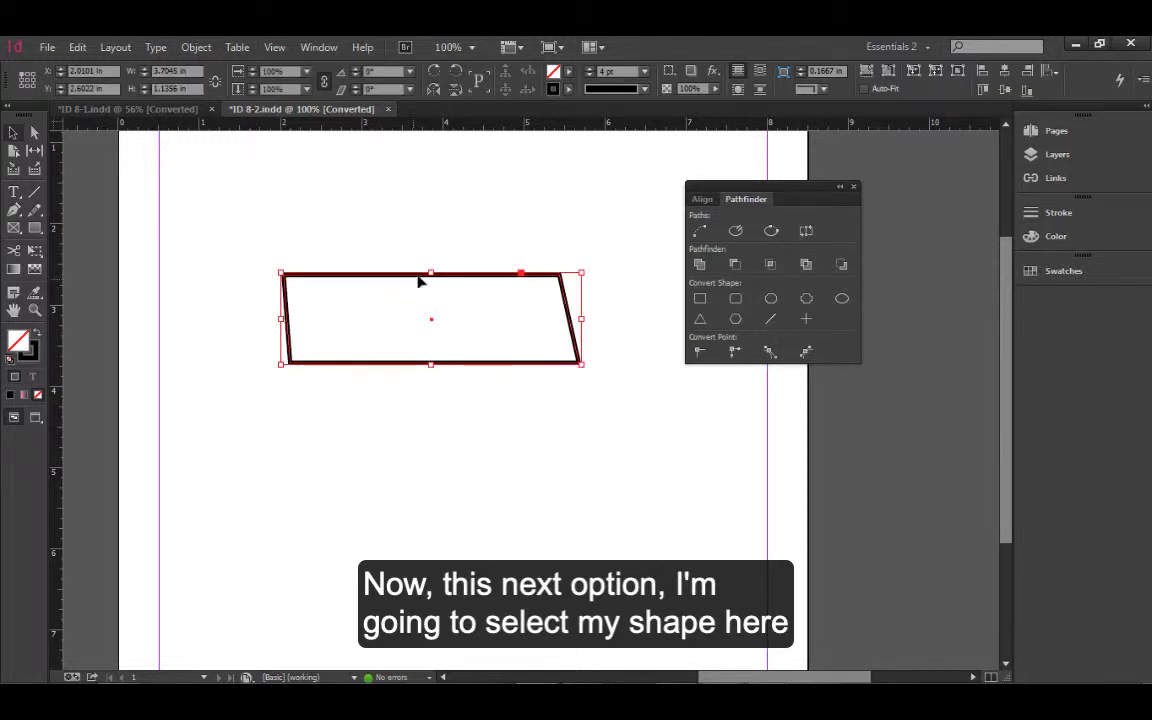
left_click_drag(424, 293, 414, 400)
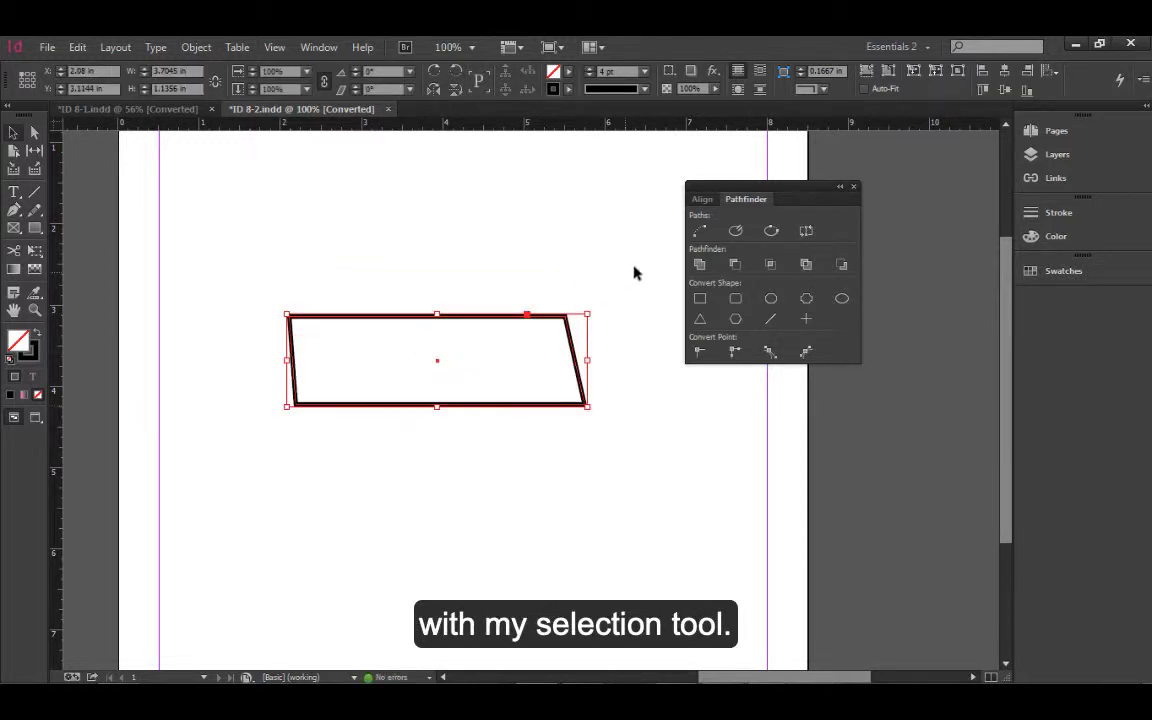
Open the shape's path at its upper-left corner, and close it again with the loose end points pulled apart.
left_click(735, 231)
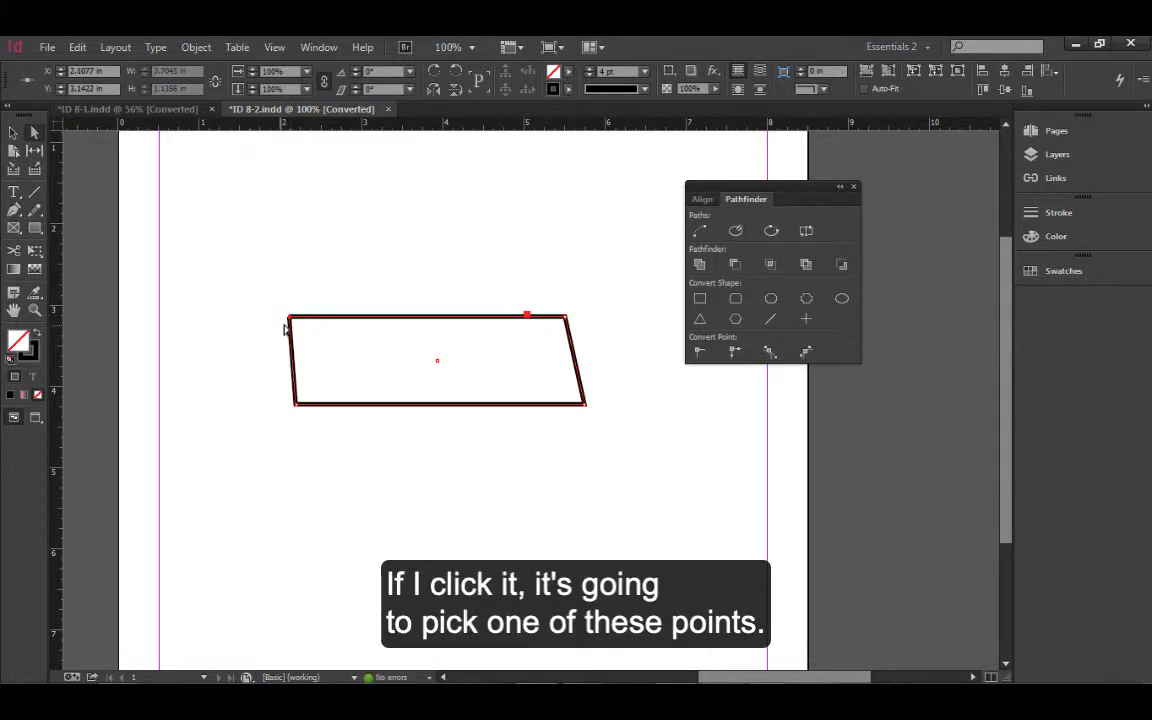
left_click_drag(291, 322, 287, 275)
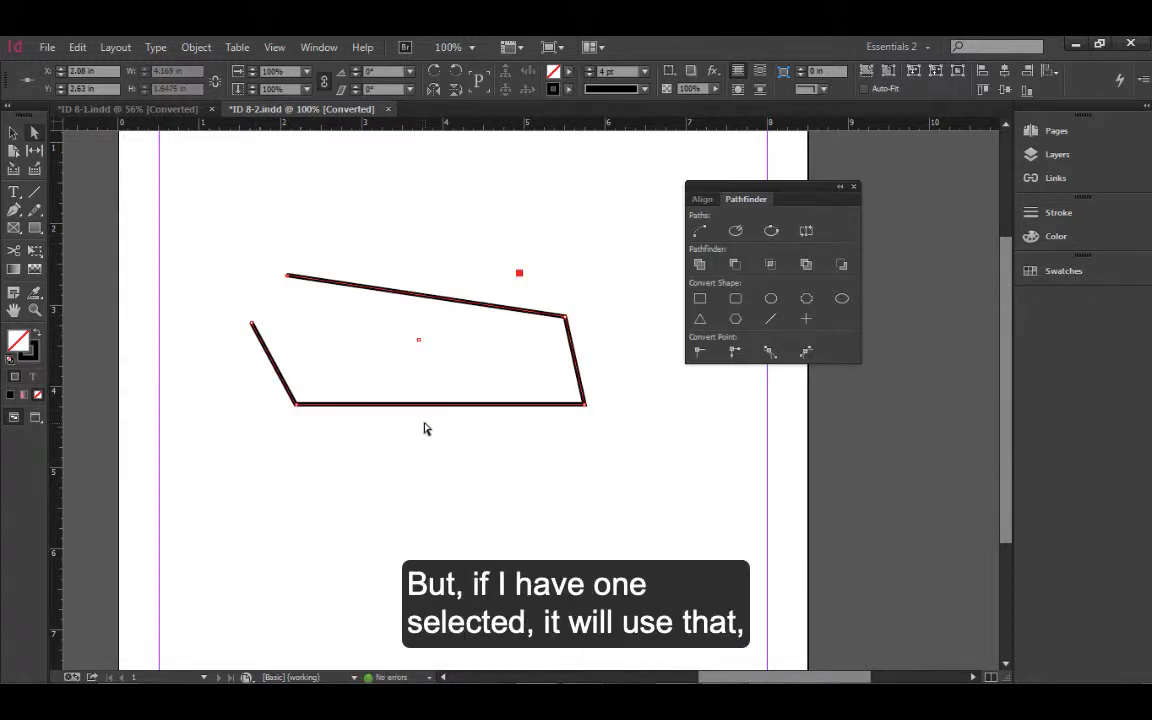
left_click(771, 232)
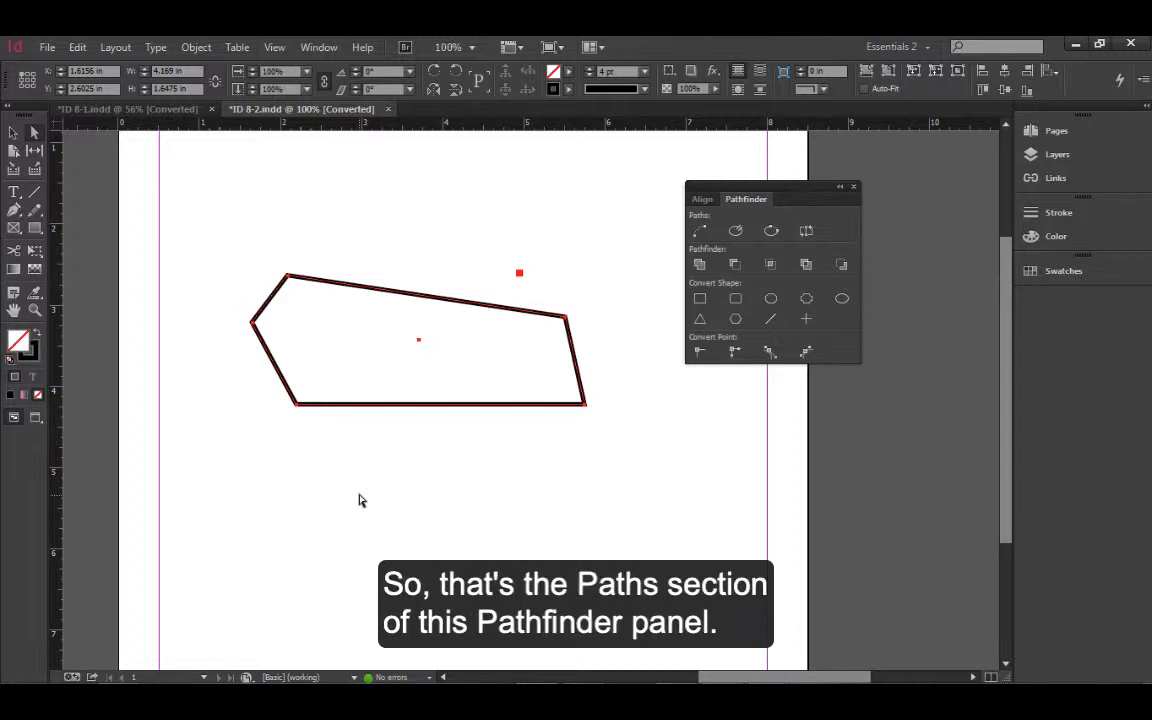
Hide Layer 2, and show Layer 1 with the coloured shapes as the active layer.
left_click(1055, 156)
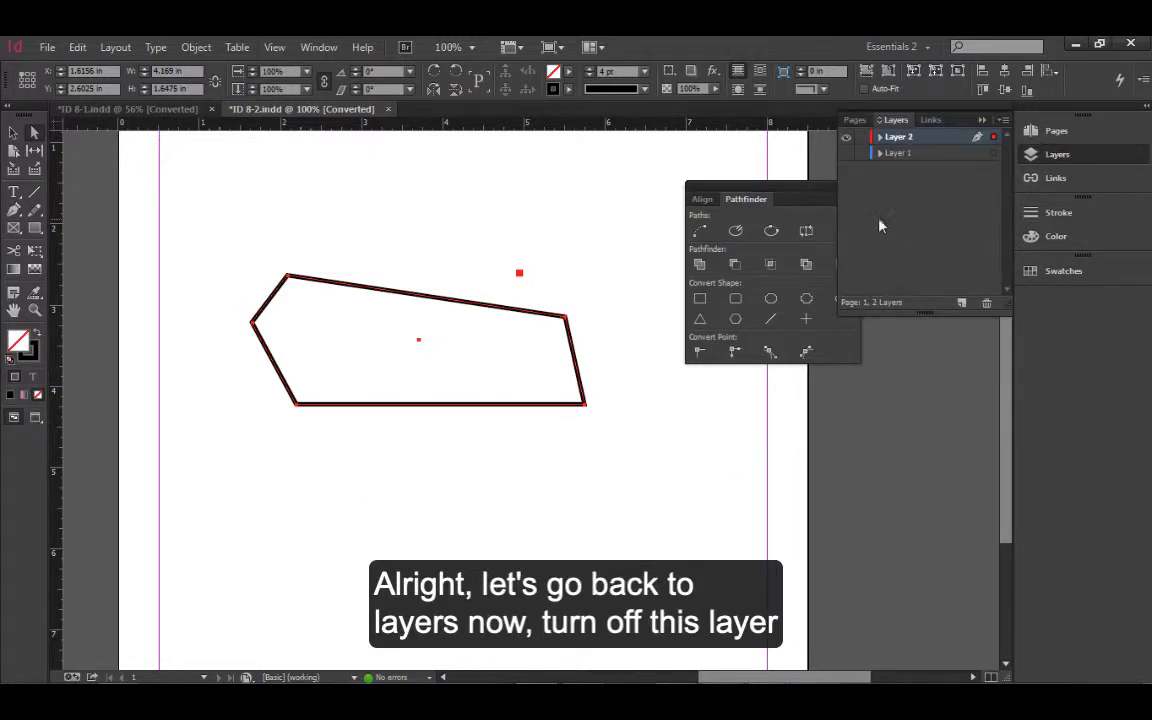
left_click(846, 137)
left_click(846, 153)
left_click(924, 155)
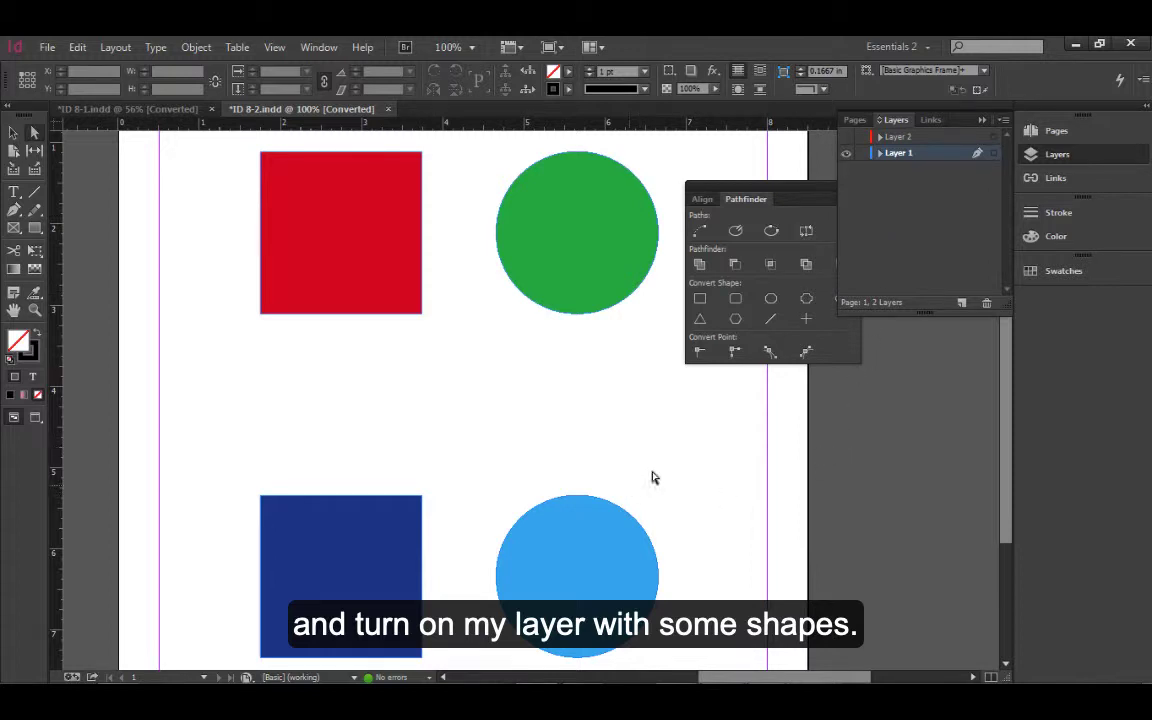
Switch to the ID 8-1.indd document and show its coloured shapes at 100% zoom.
left_click(132, 109)
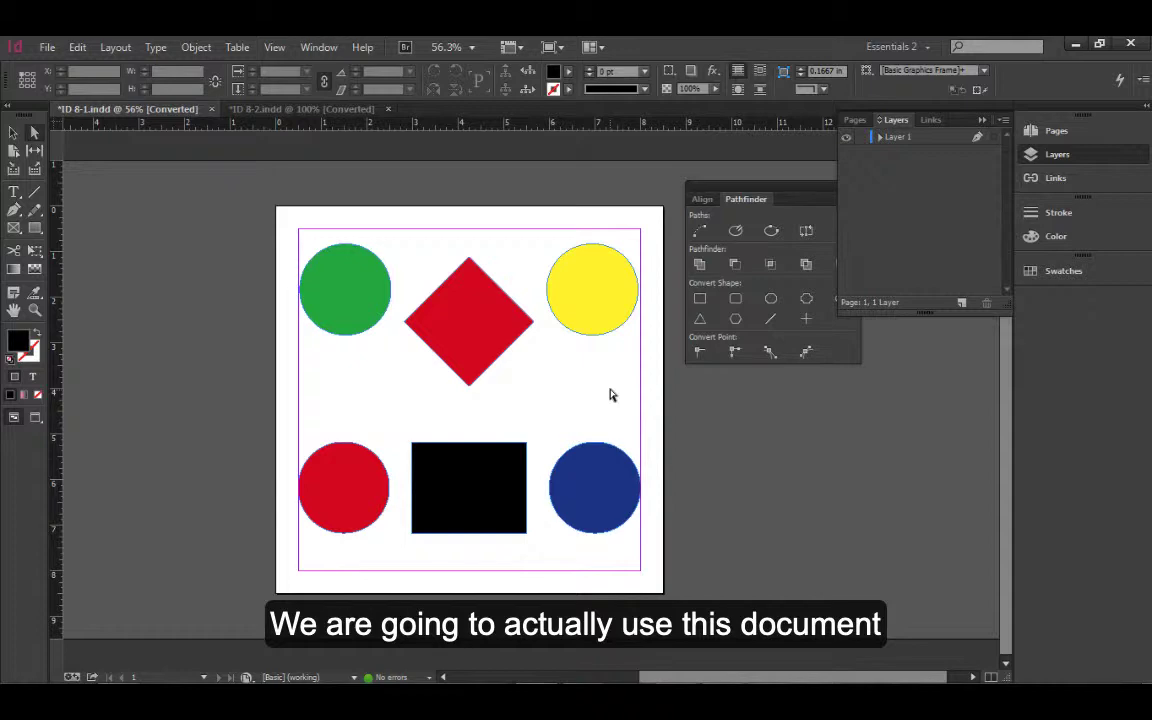
left_click(513, 378)
left_click(512, 378)
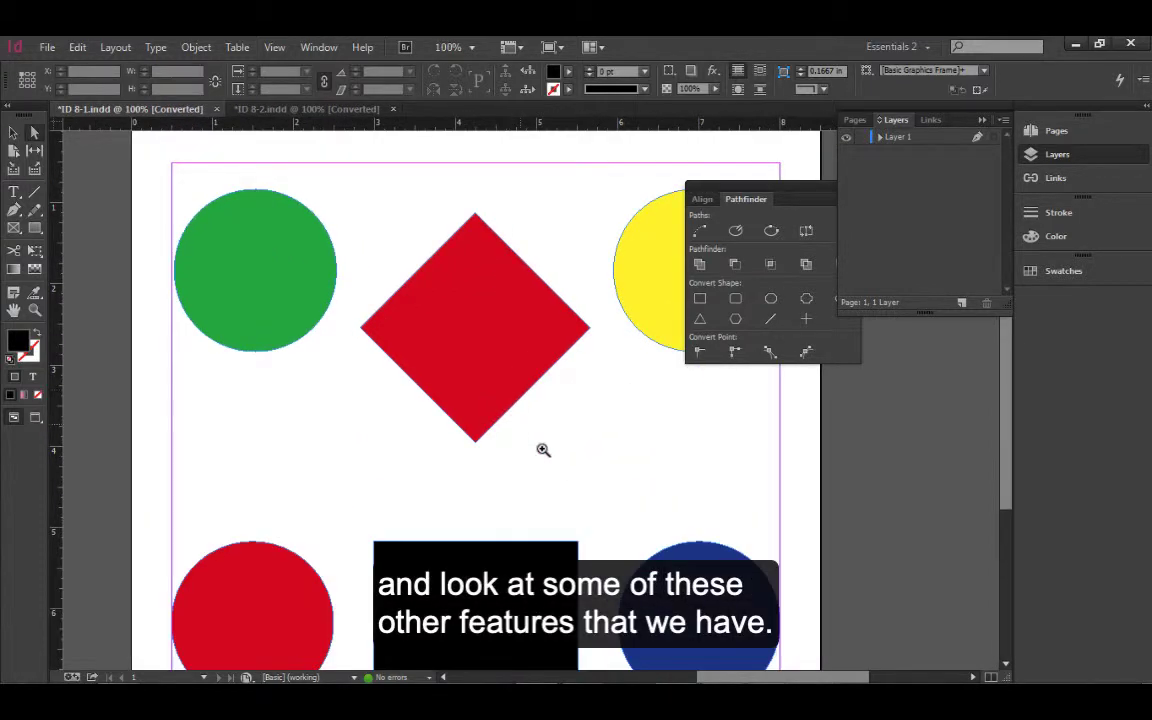
left_click_drag(576, 452, 487, 458)
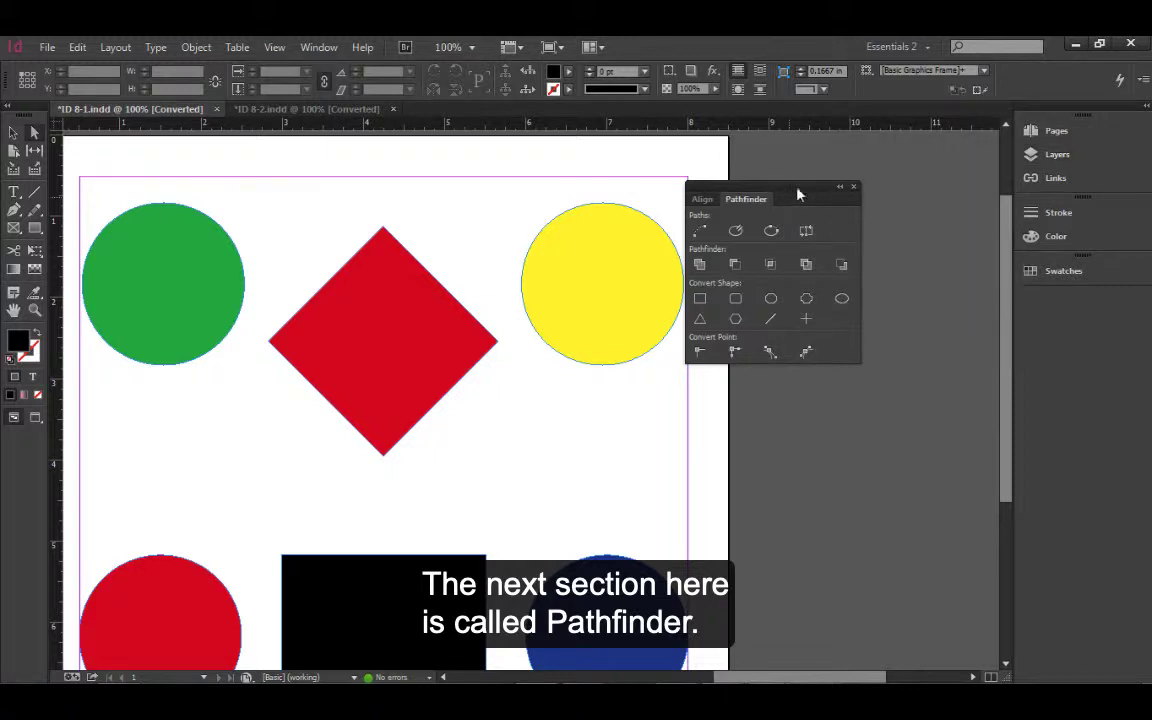
Move the Pathfinder panel clear of the page and shift the green circle 2 in to the right, over the red diamond.
left_click_drag(800, 190, 883, 190)
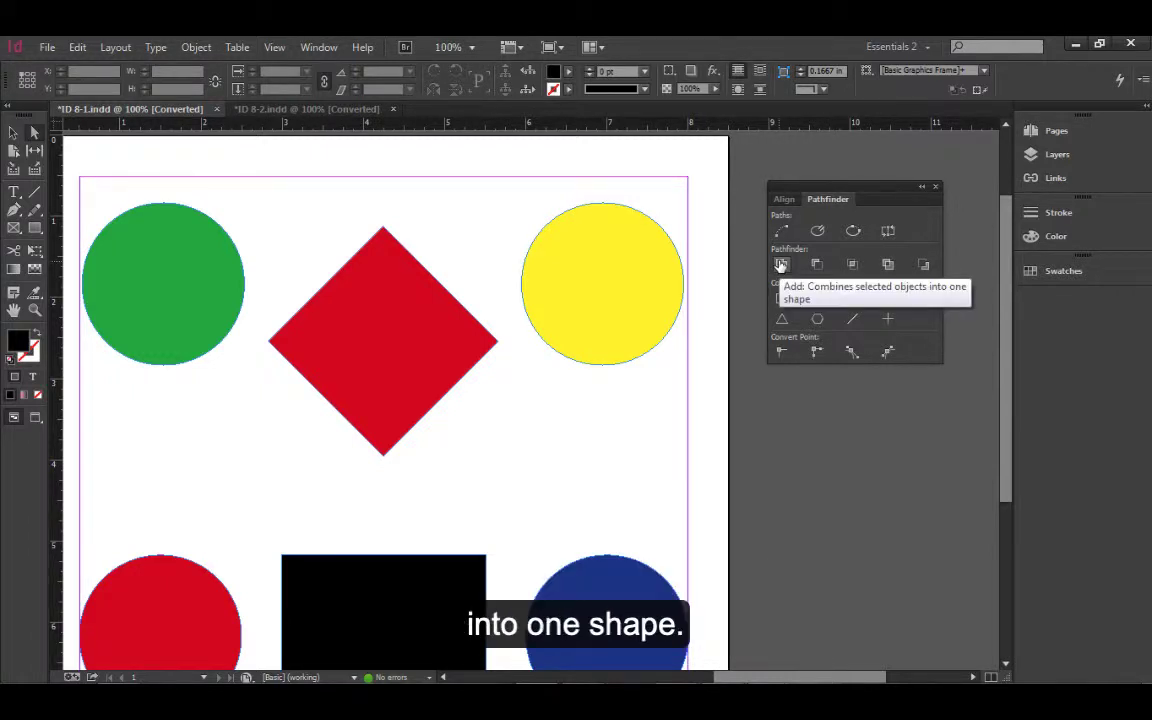
left_click(170, 295)
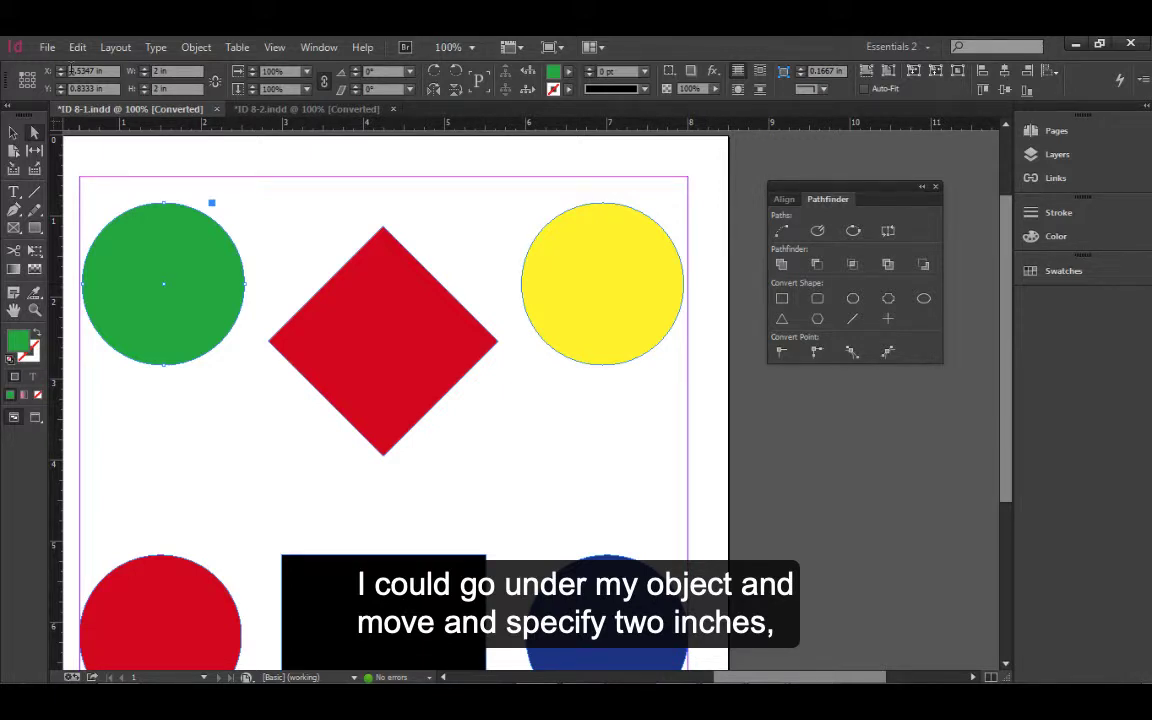
left_click(70, 70)
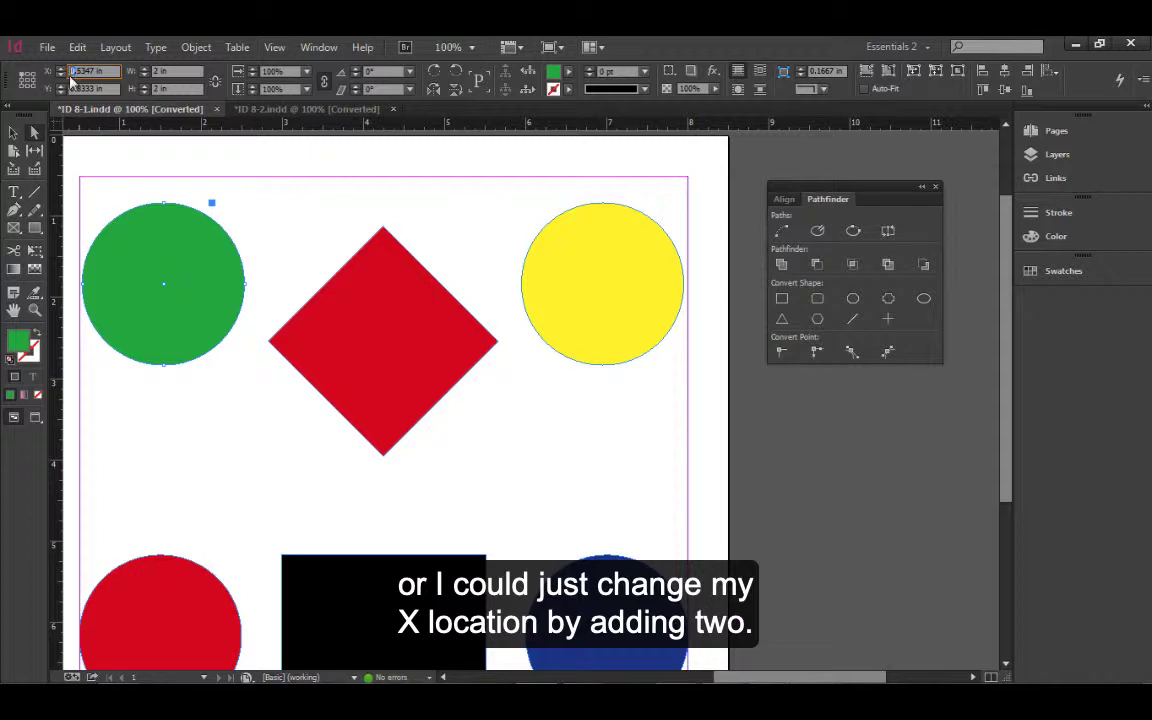
type("+2")
key("Tab")
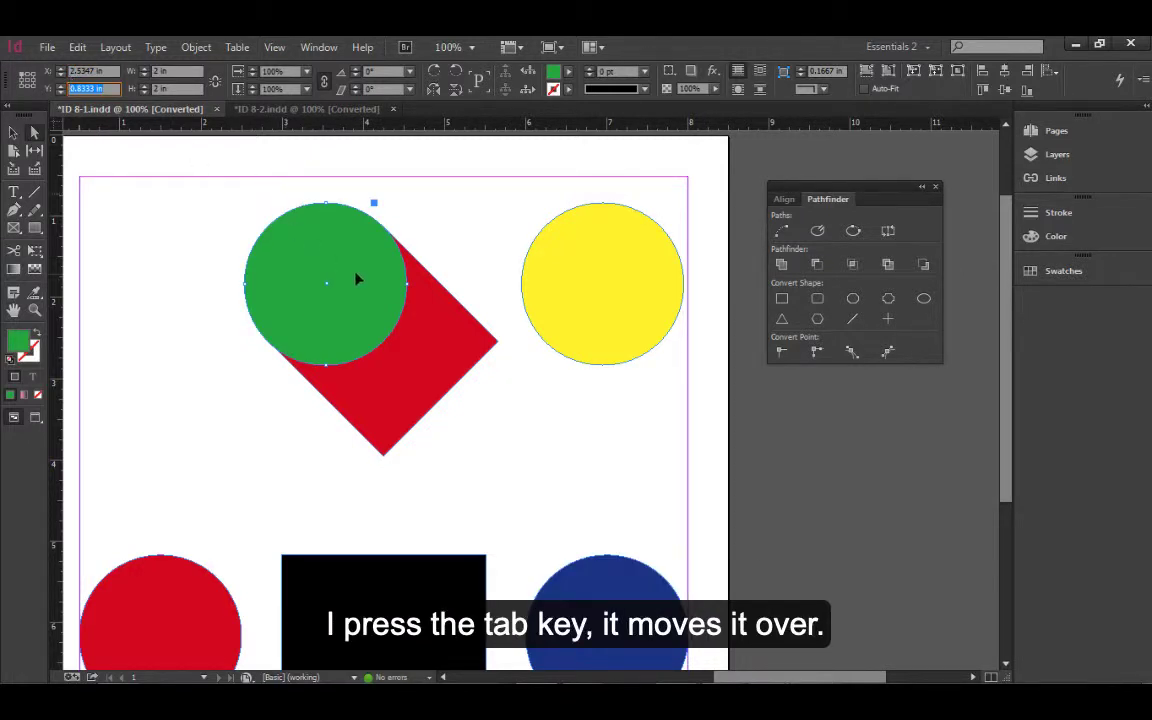
Set the yellow circle's X position to 3.9535 in so it overlaps the diamond and green circle, and deselect it.
left_click(590, 312)
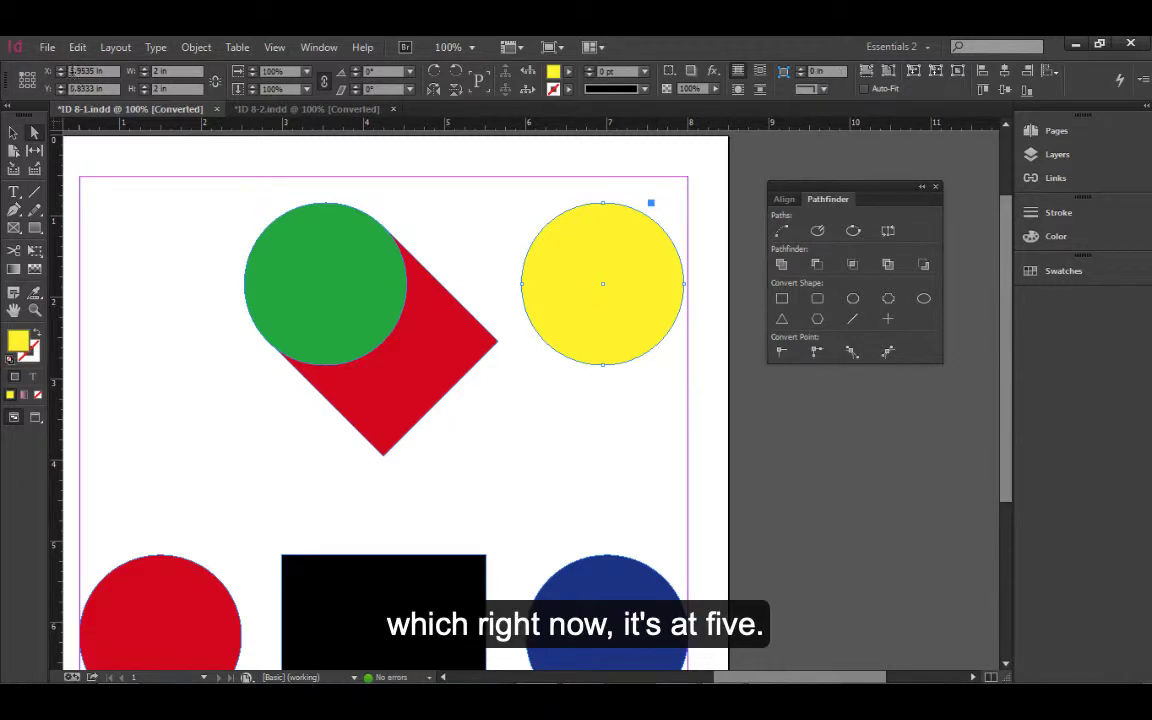
left_click(72, 70)
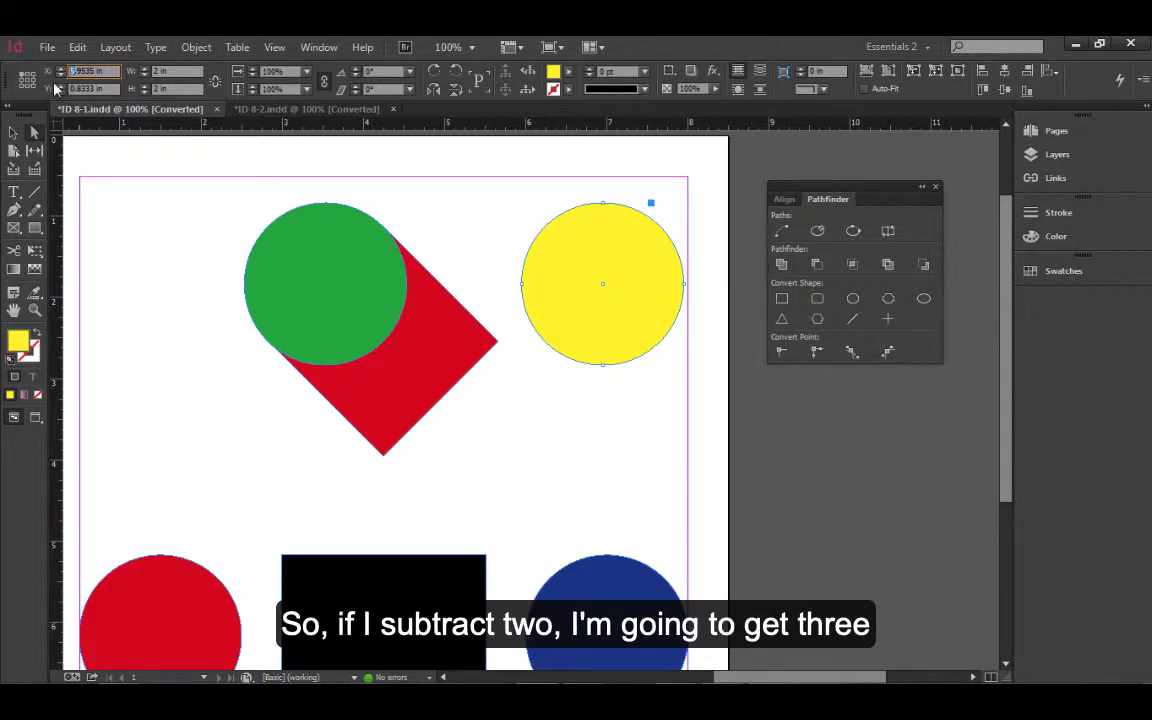
key("Return")
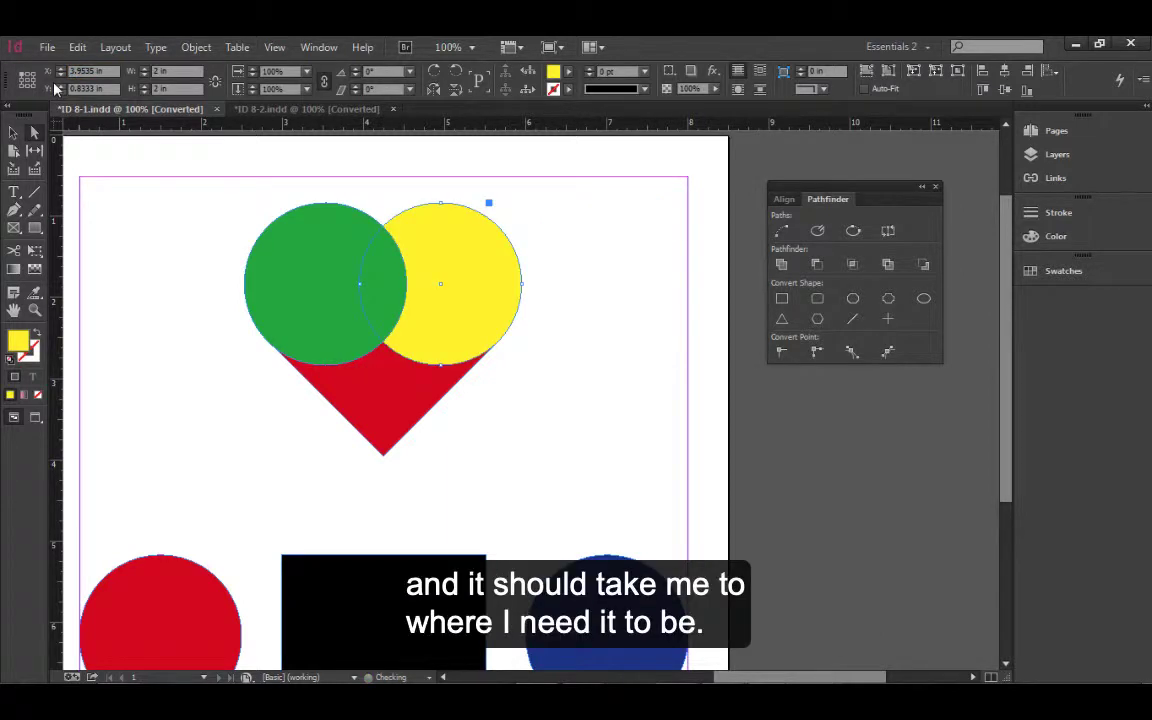
left_click(309, 458)
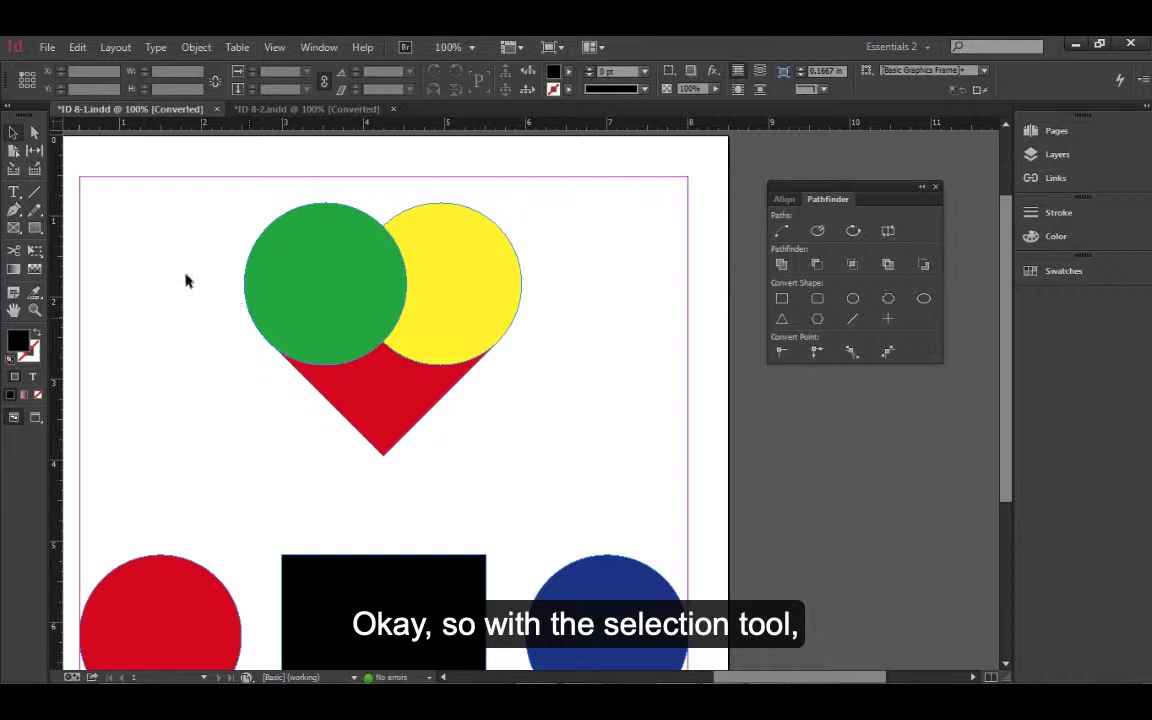
Combine the green circle, yellow circle and red diamond with Pathfinder Add, undo it, and apply Add again.
left_click_drag(185, 278, 480, 470)
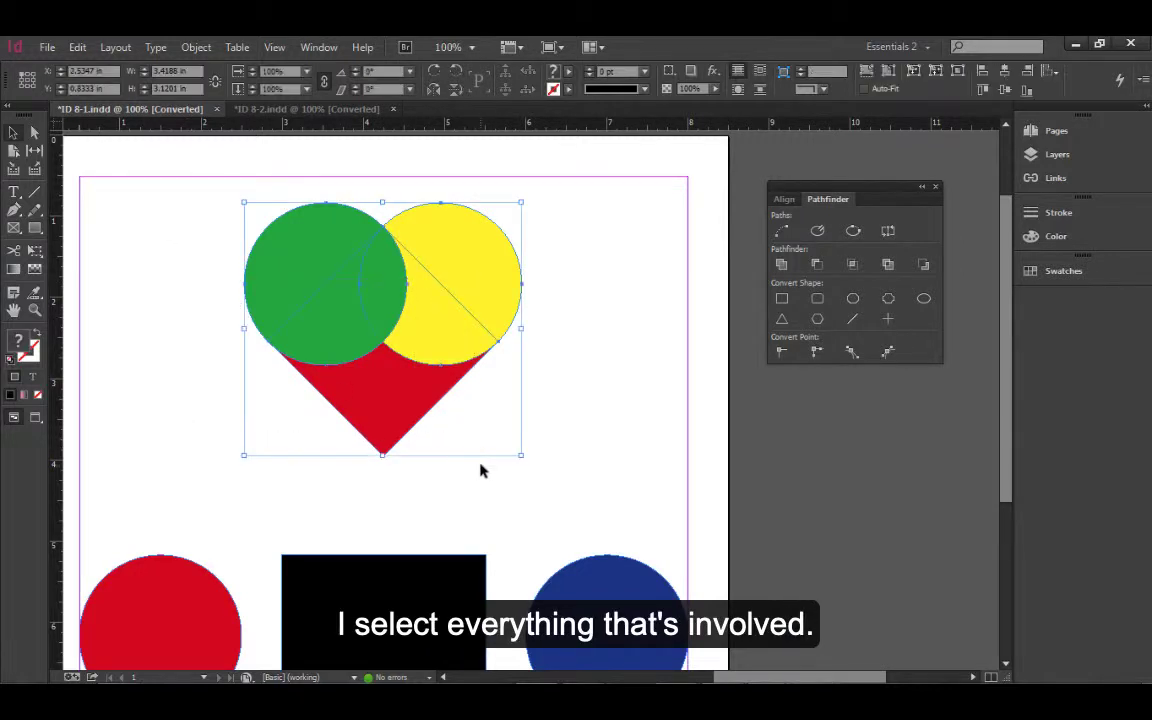
left_click(781, 264)
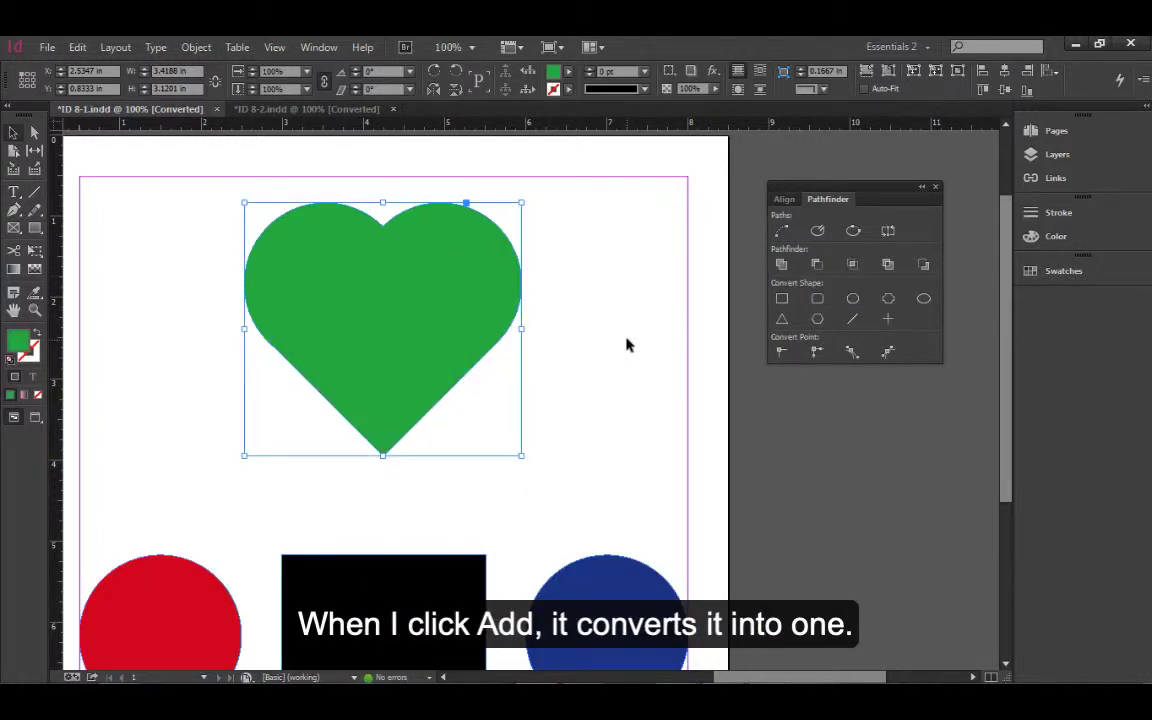
key("ctrl+z")
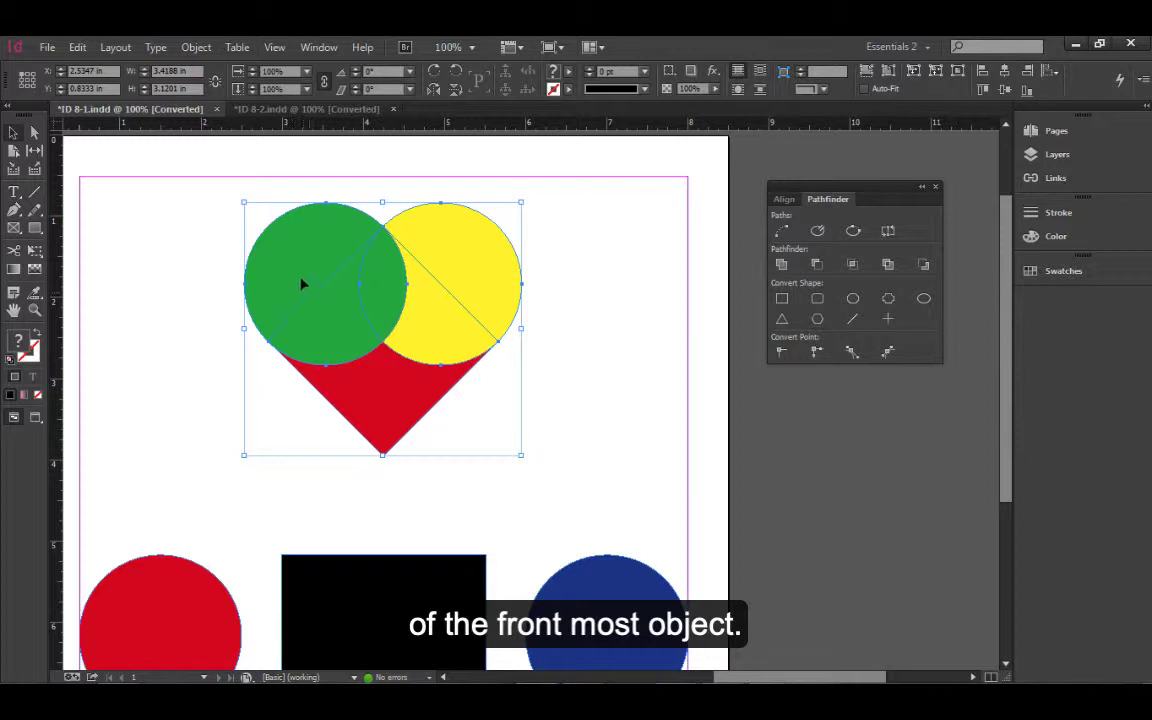
left_click(781, 264)
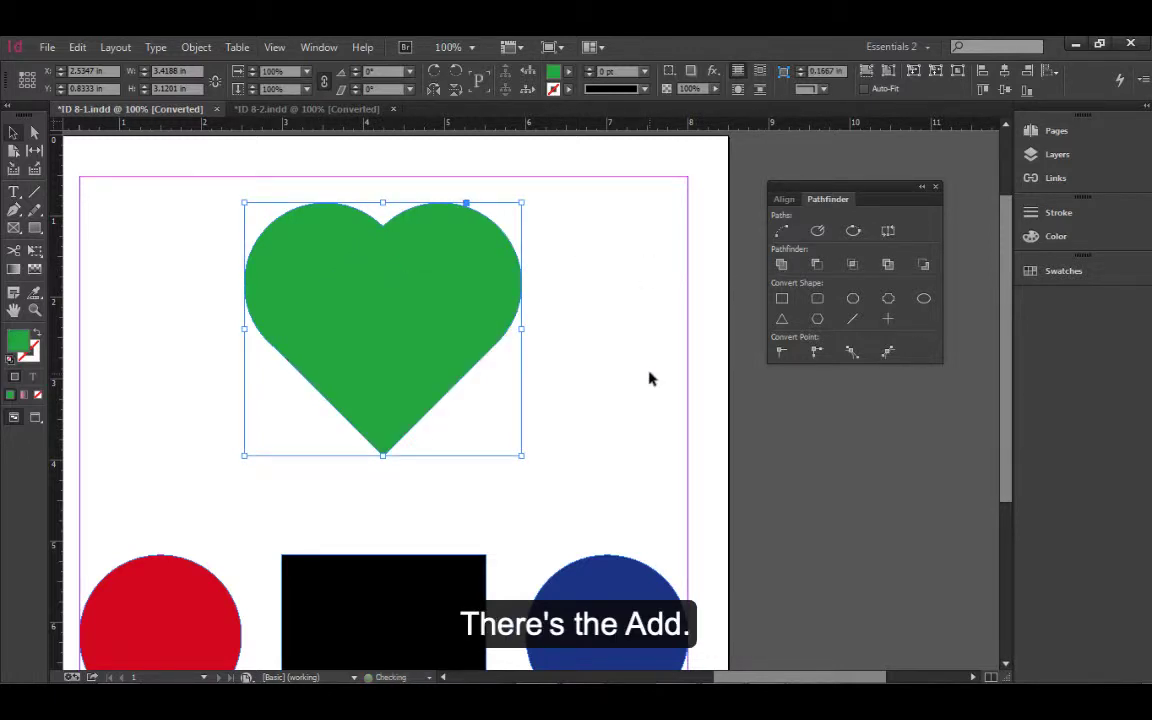
Set the red circle's X position to 2.5 in so it overlaps the black rectangle.
scroll(648, 381, "up", 1)
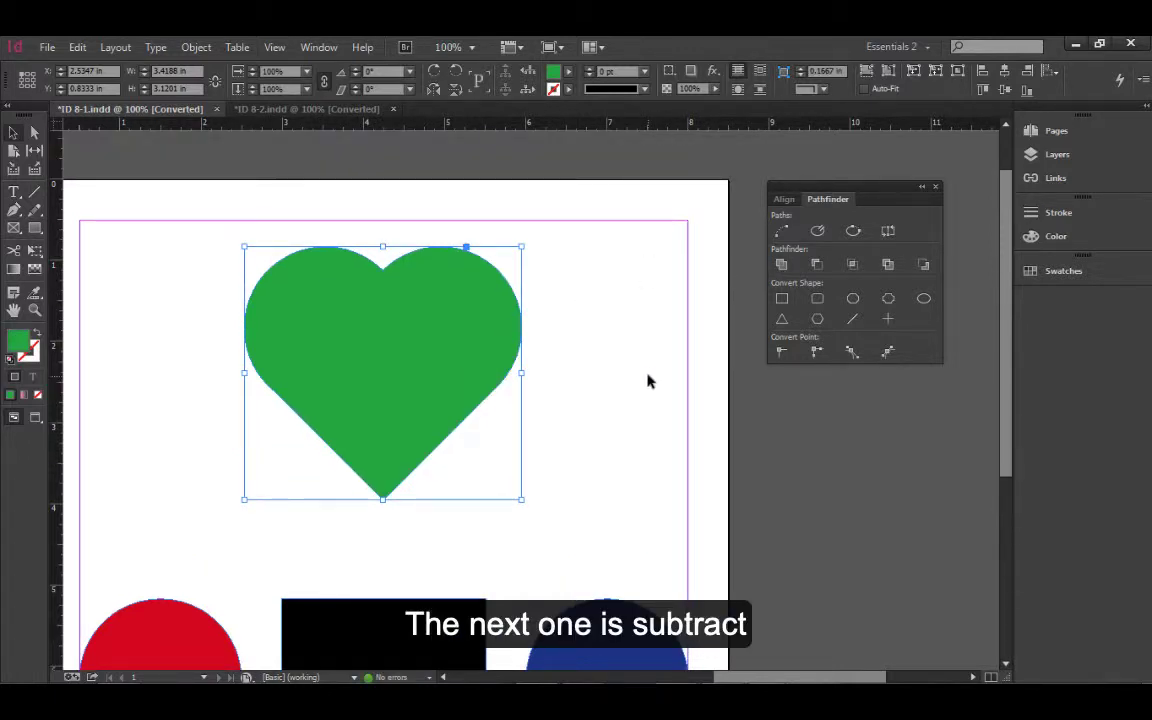
scroll(648, 381, "down", 2)
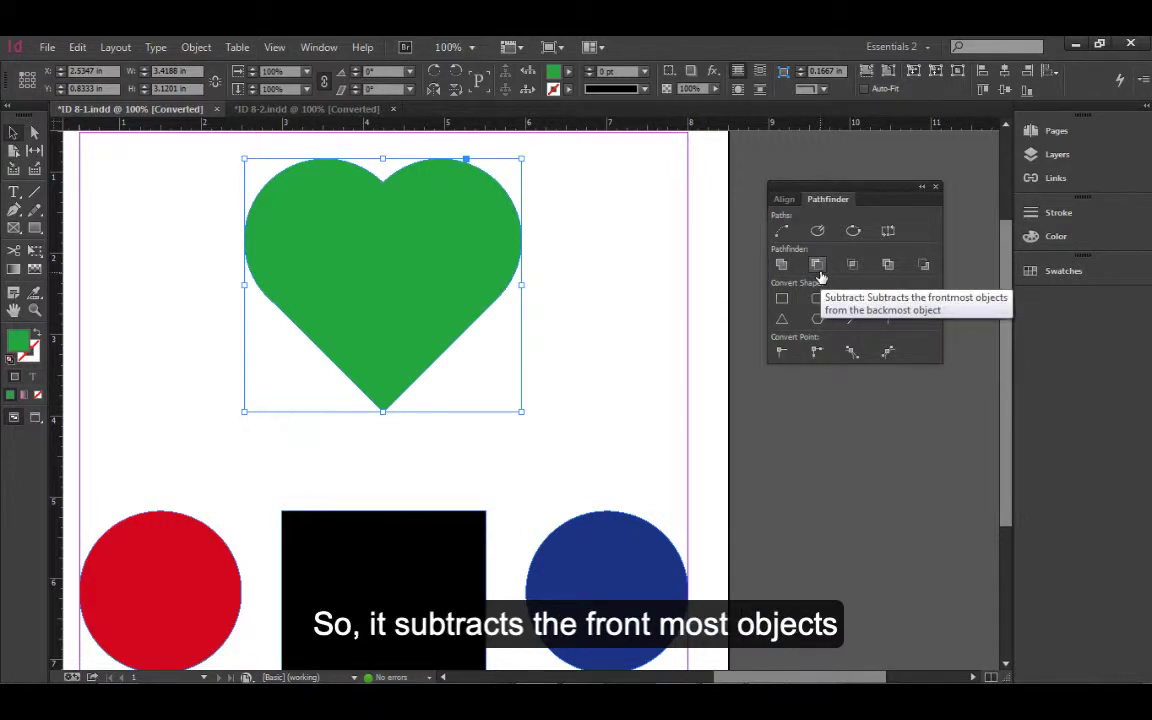
scroll(546, 450, "down", 1)
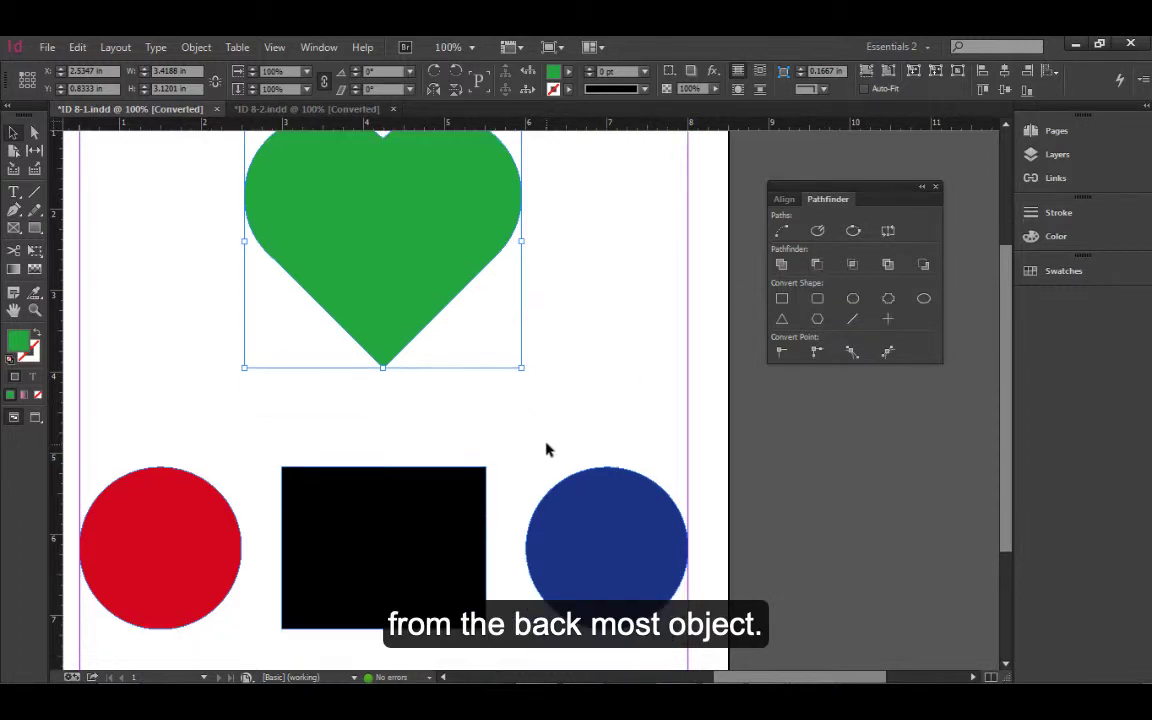
left_click(121, 508)
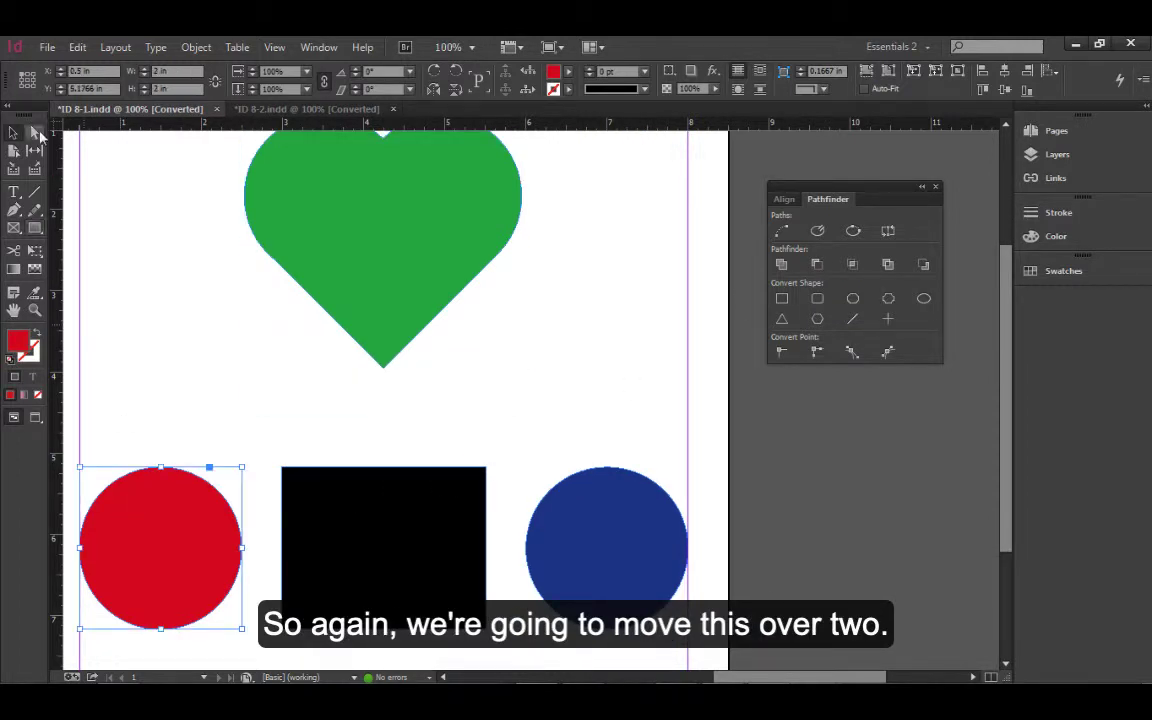
left_click(88, 71)
type("2.5")
key("Tab")
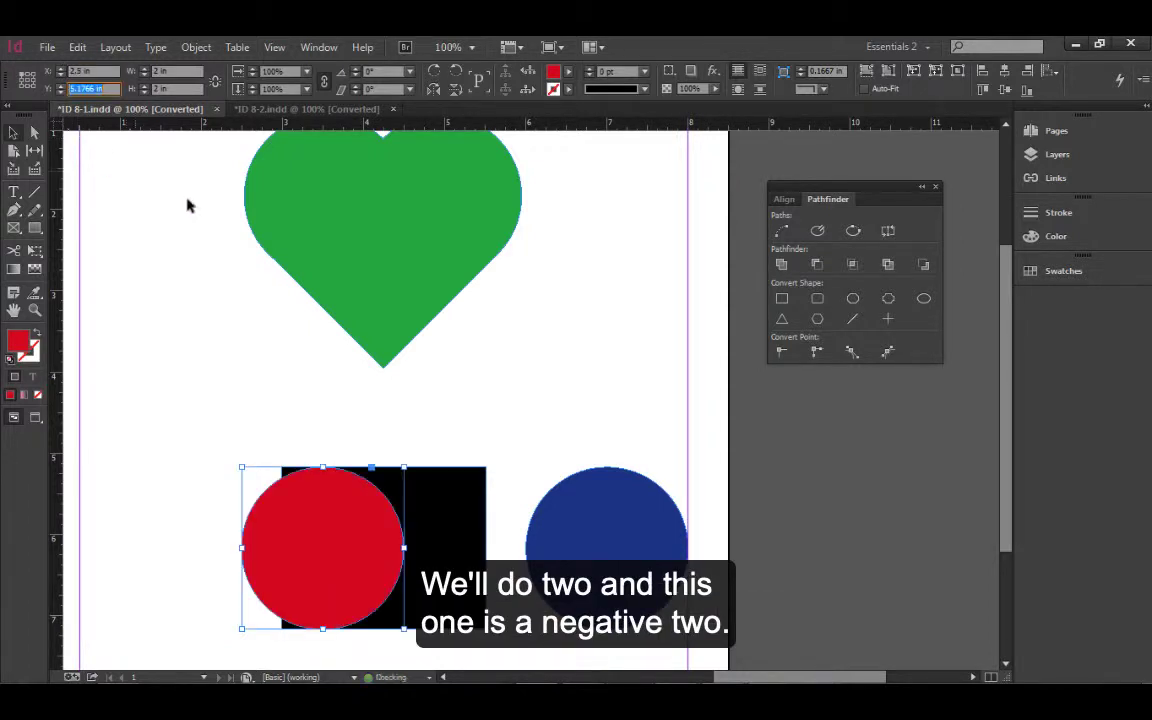
Set the blue circle's X position to 4.0076 in over the black rectangle, and deselect it.
left_click(586, 548)
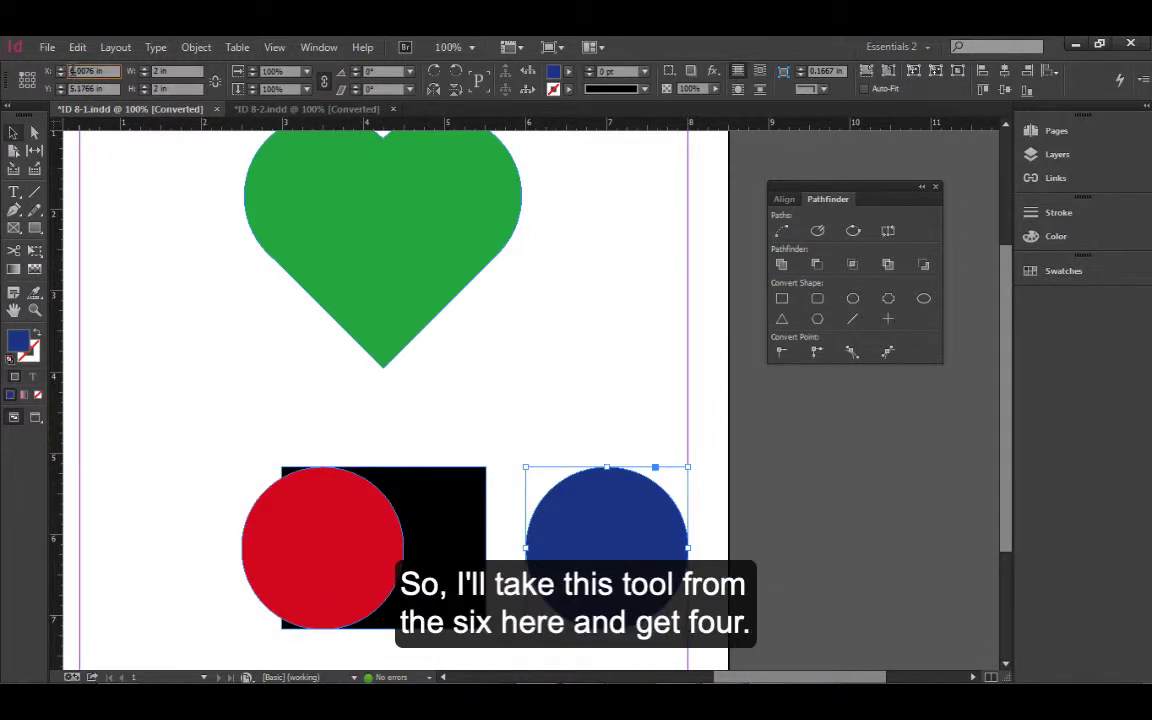
left_click(70, 71)
key("Return")
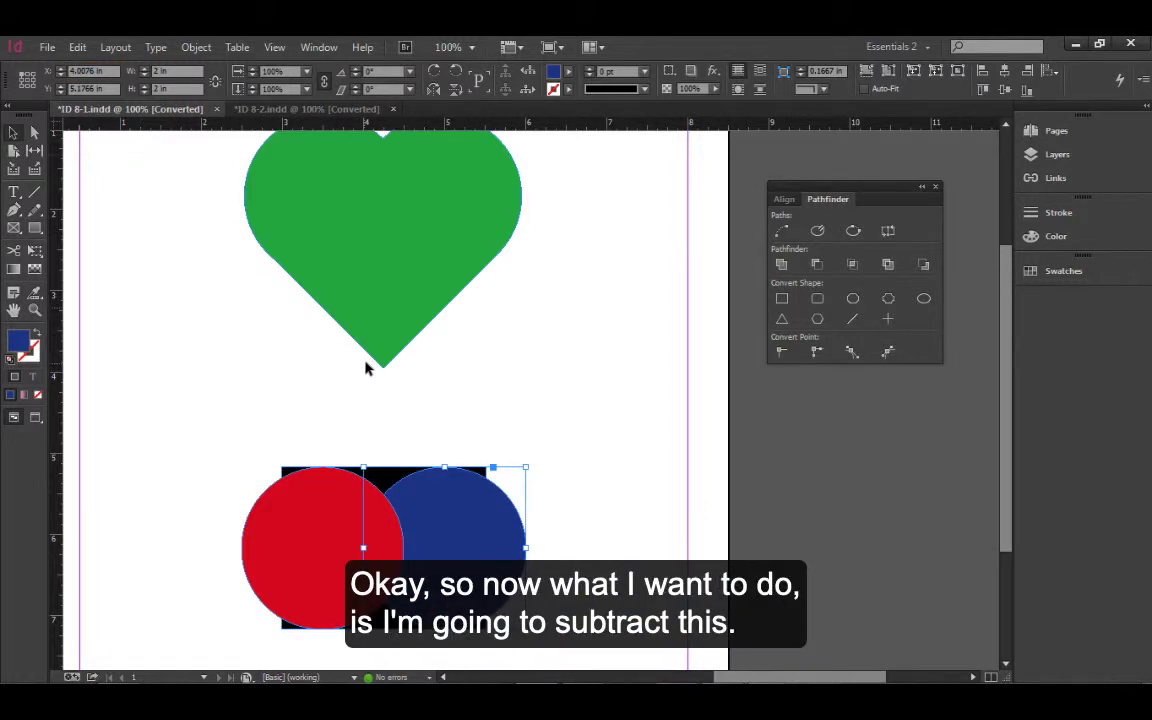
left_click(357, 440)
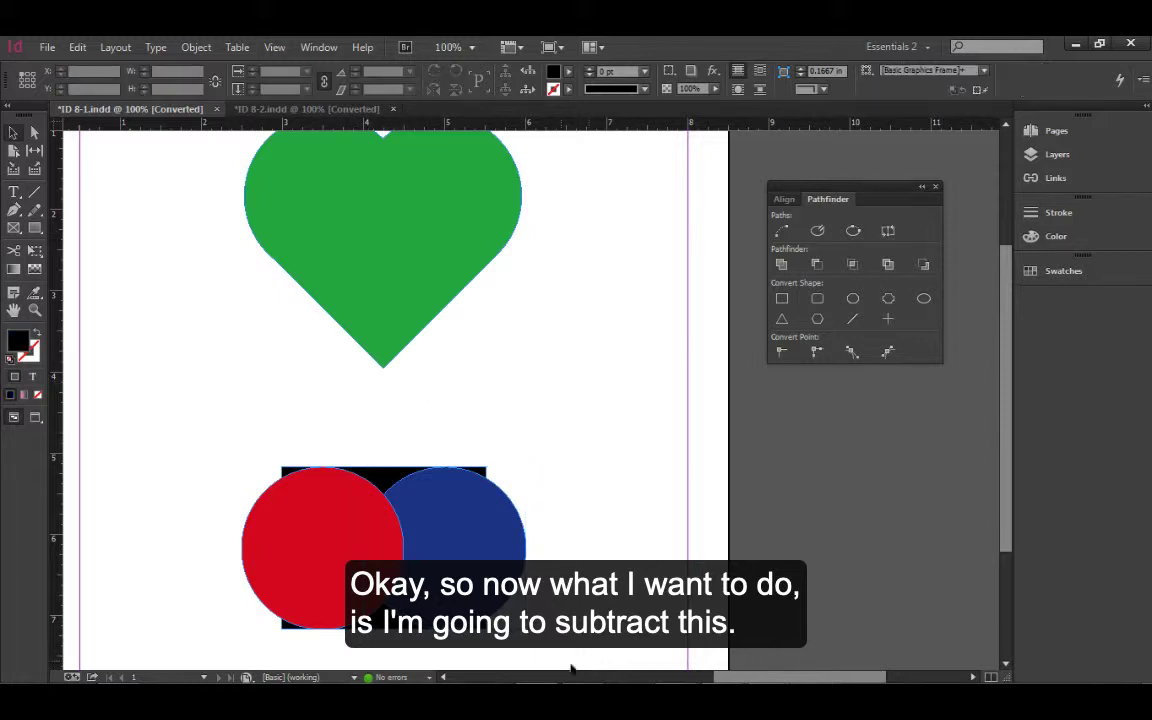
Set the red circle's X position to 2 in.
left_click(329, 548)
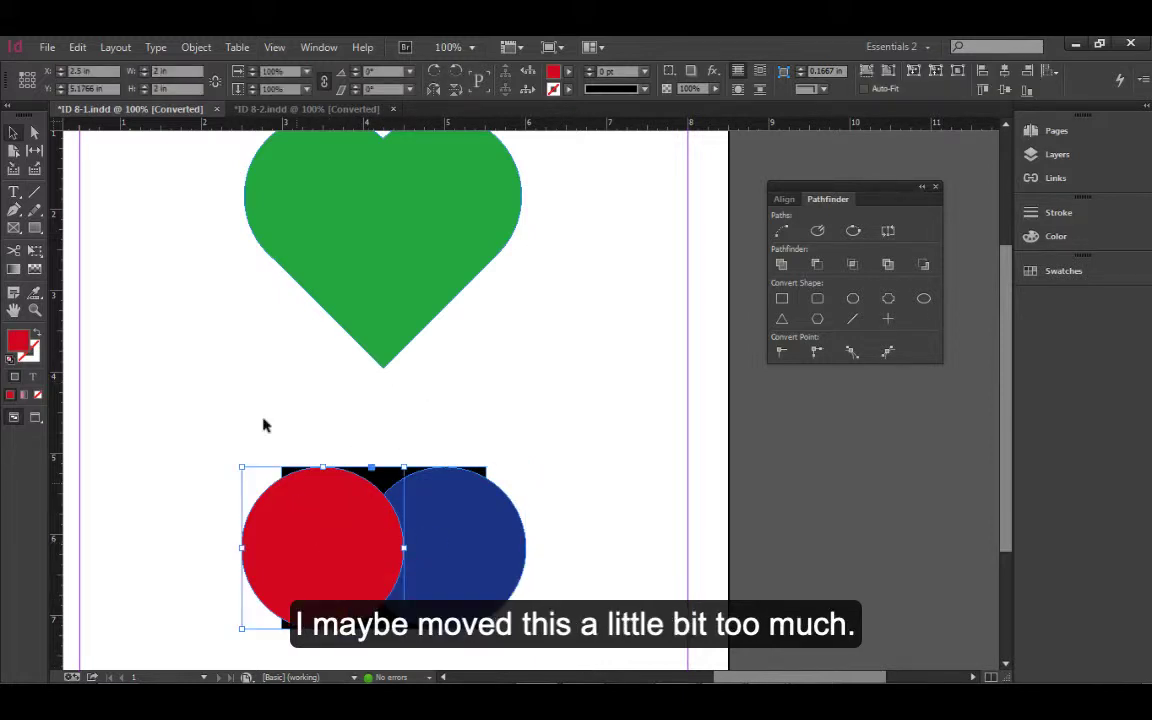
left_click(77, 71)
left_click_drag(81, 71, 75, 68)
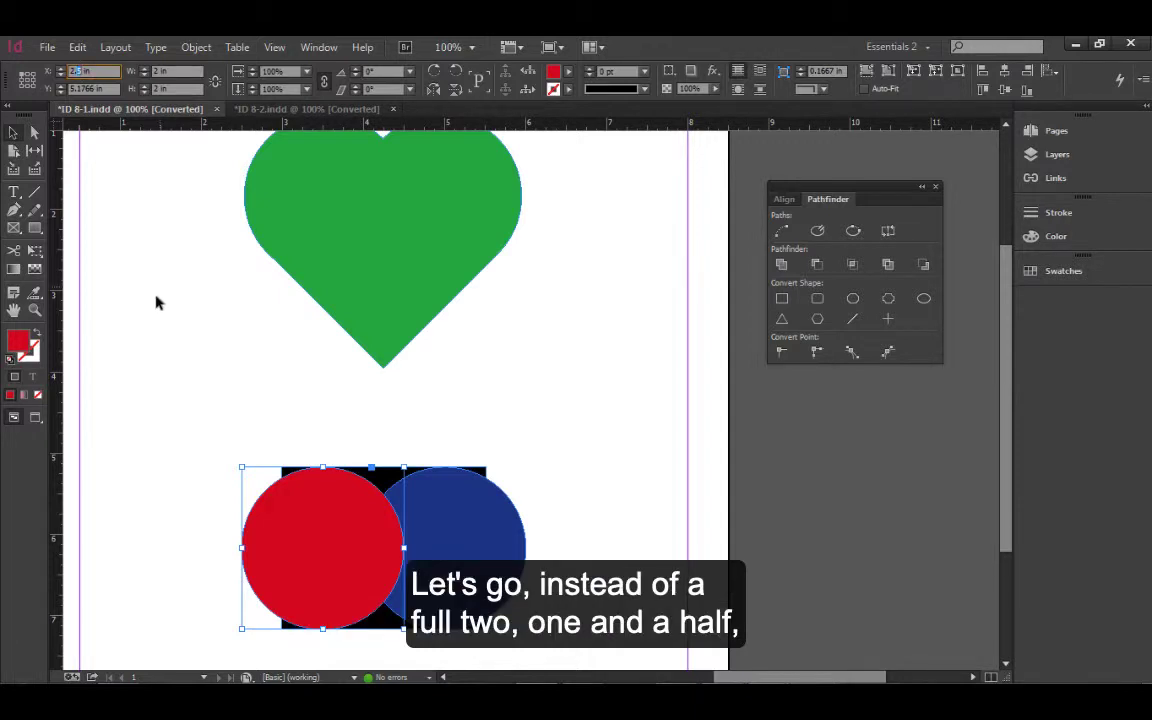
key("Return")
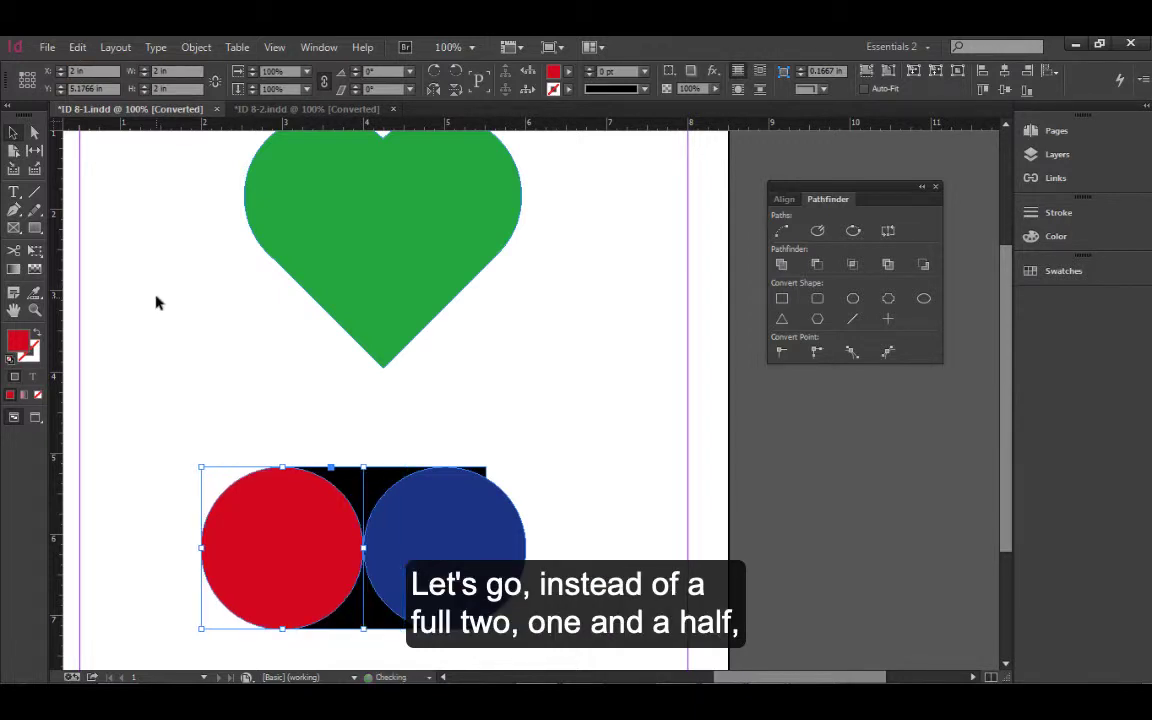
Set the blue circle's X position to 4.5076 in, and deselect it.
left_click(408, 478)
left_click(71, 69)
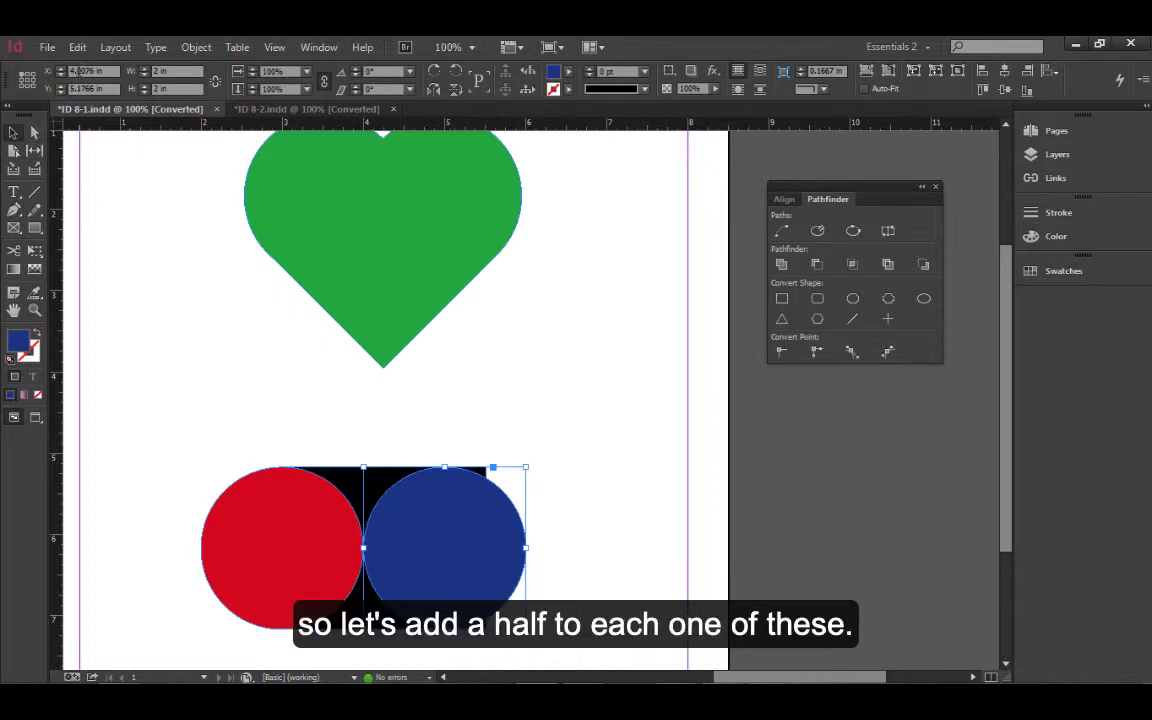
left_click_drag(82, 71, 73, 71)
type("5")
key("Return")
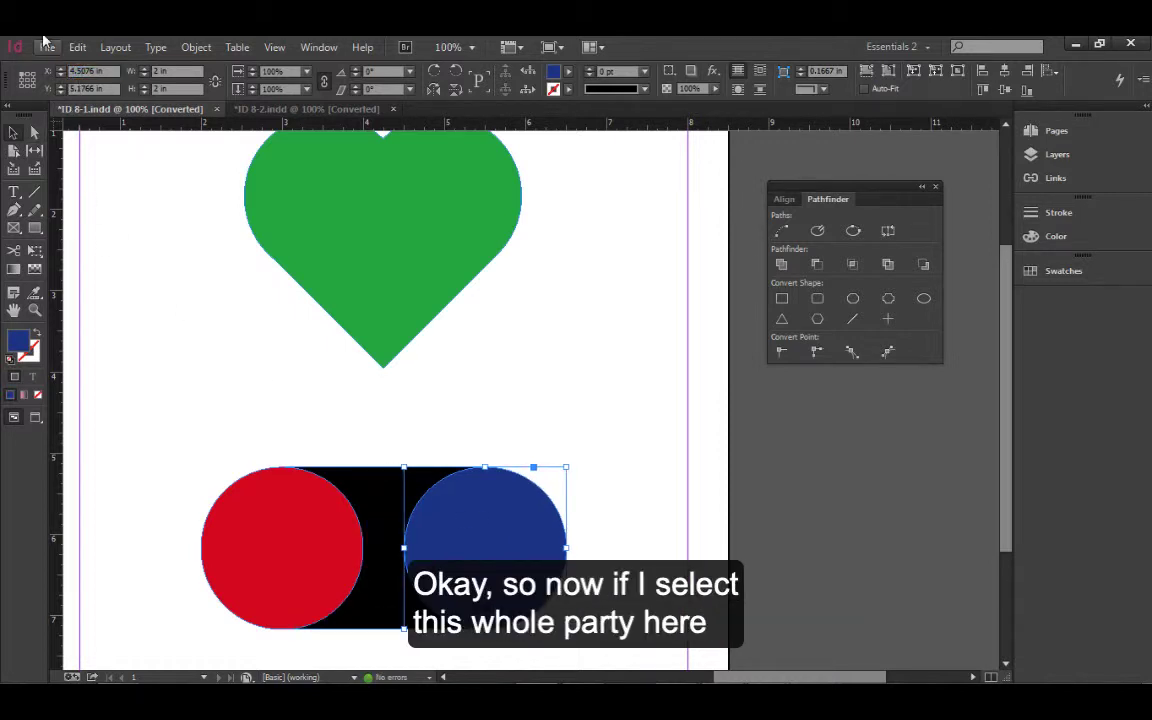
left_click(222, 371)
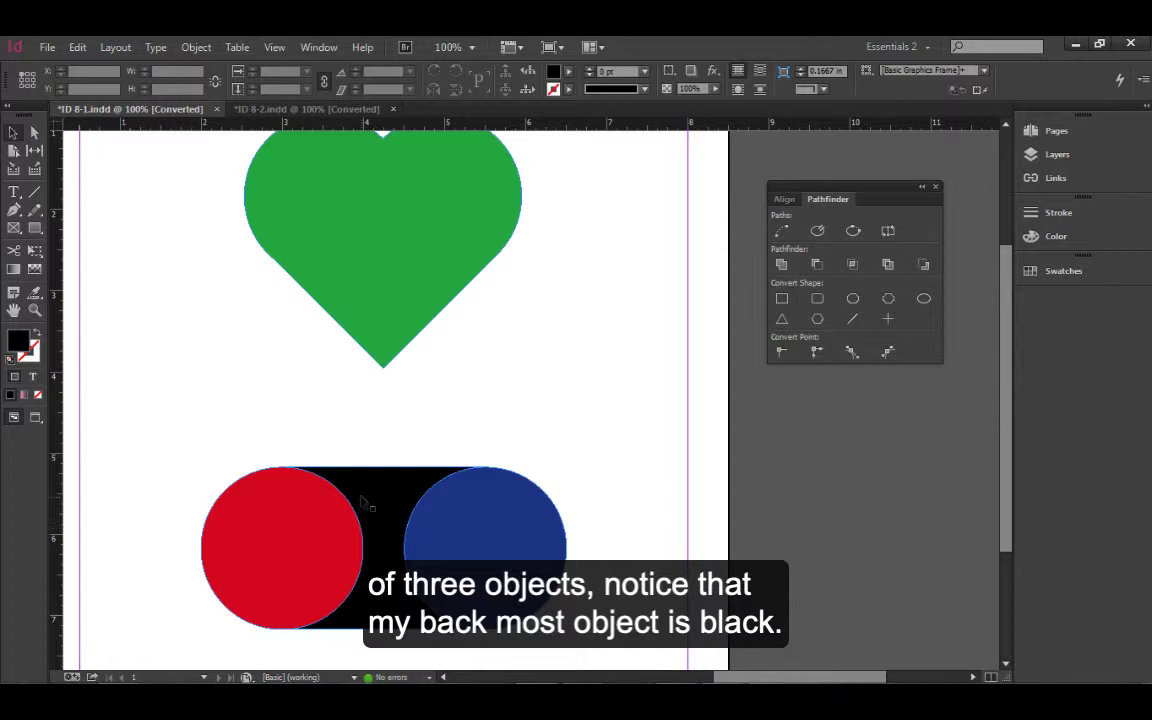
Subtract the red and blue circles from the black rectangle with Pathfinder Subtract, and deselect the shape.
left_click_drag(216, 440, 515, 560)
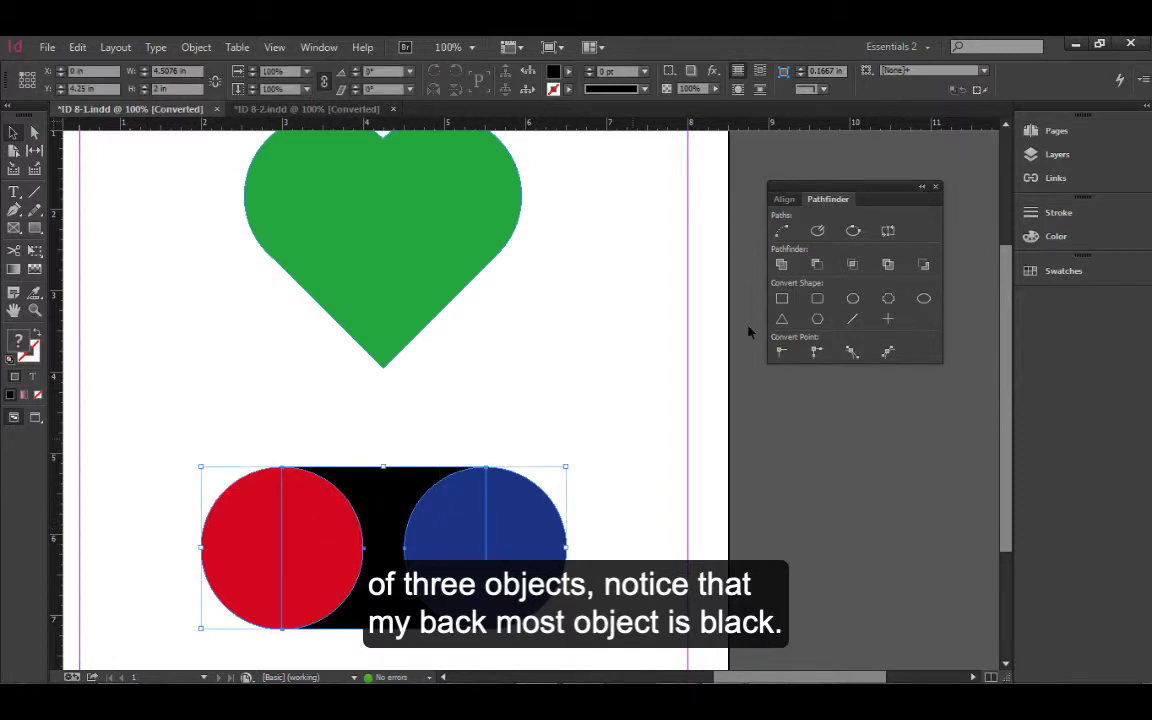
left_click(817, 266)
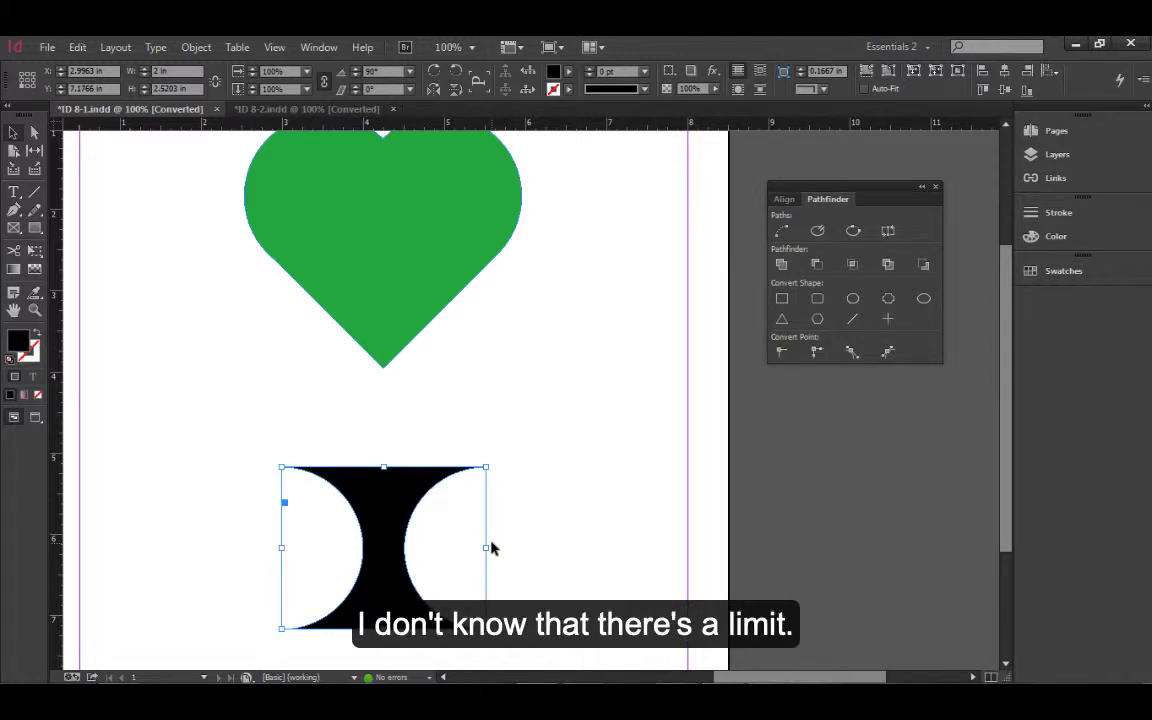
left_click(576, 538)
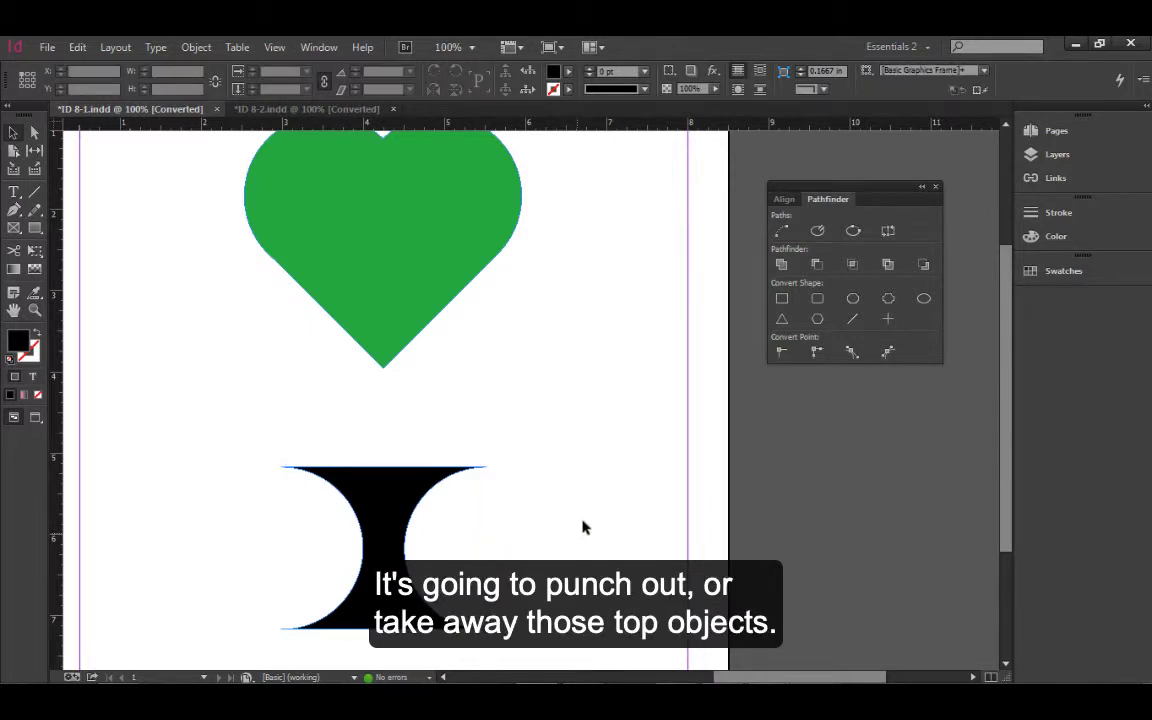
Switch to the ID 8-2.indd document and move the green circle over the red square's lower-right corner, at about X 2.6 in, Y 1.91 in.
left_click(318, 110)
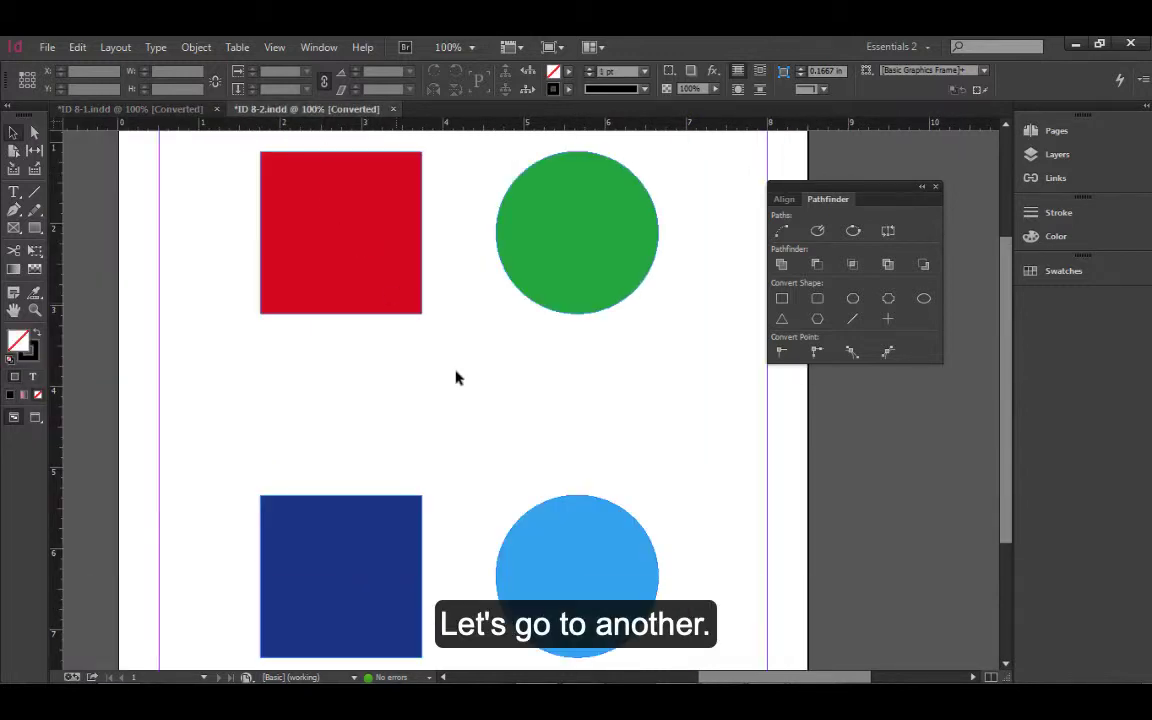
left_click_drag(566, 276, 399, 342)
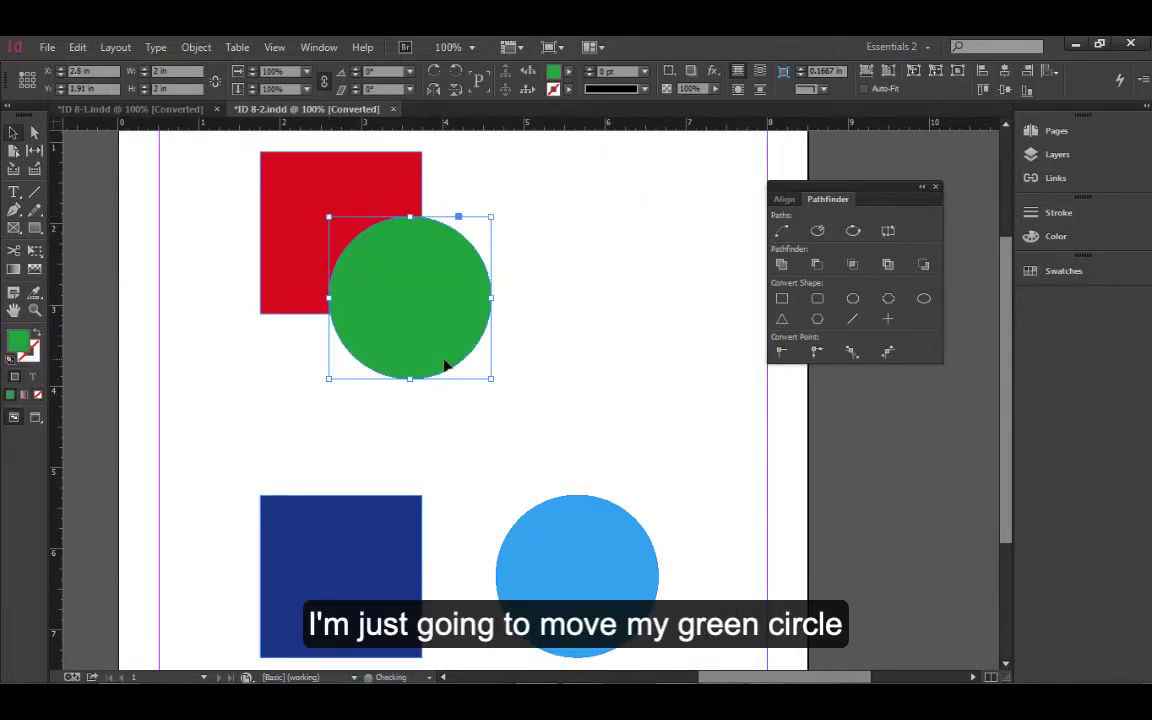
left_click(536, 392)
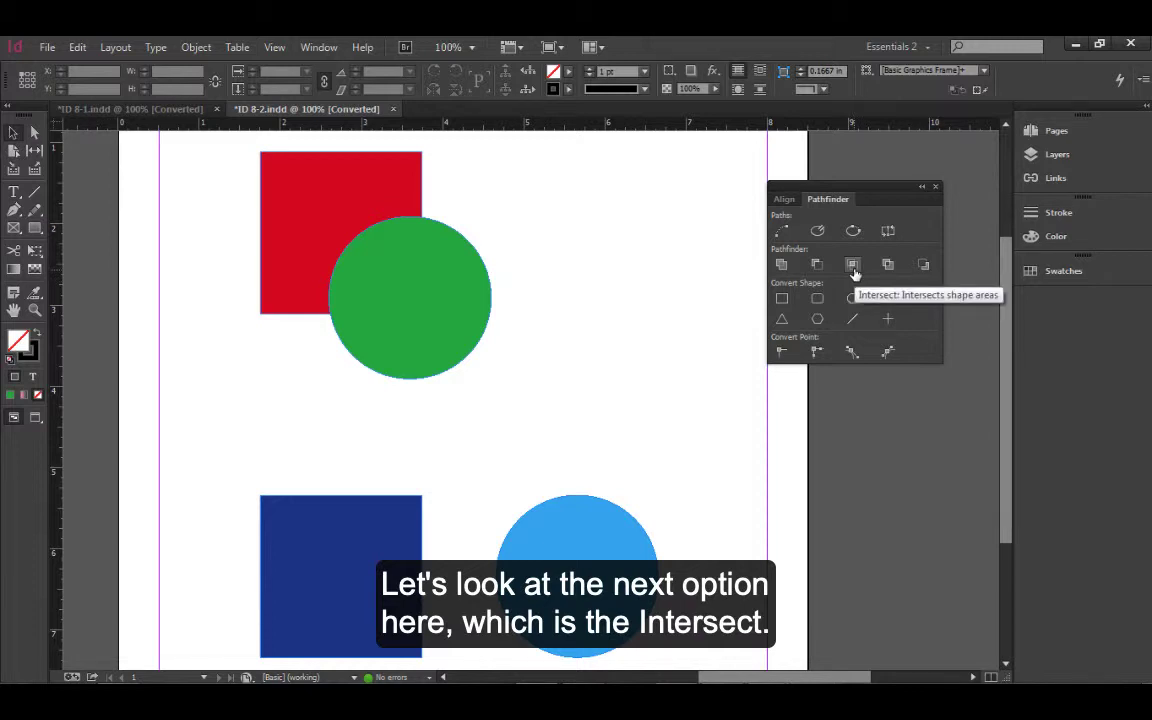
Apply Pathfinder Intersect to the red square and green circle, and undo it.
left_click_drag(524, 177, 355, 330)
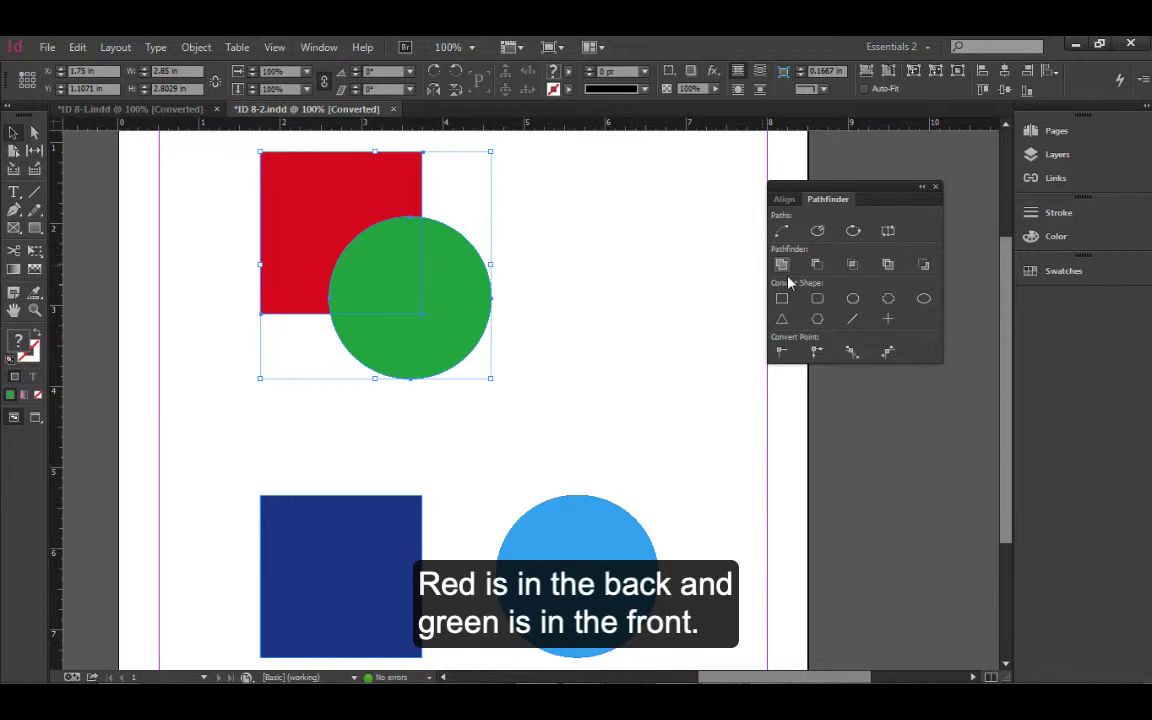
left_click(851, 266)
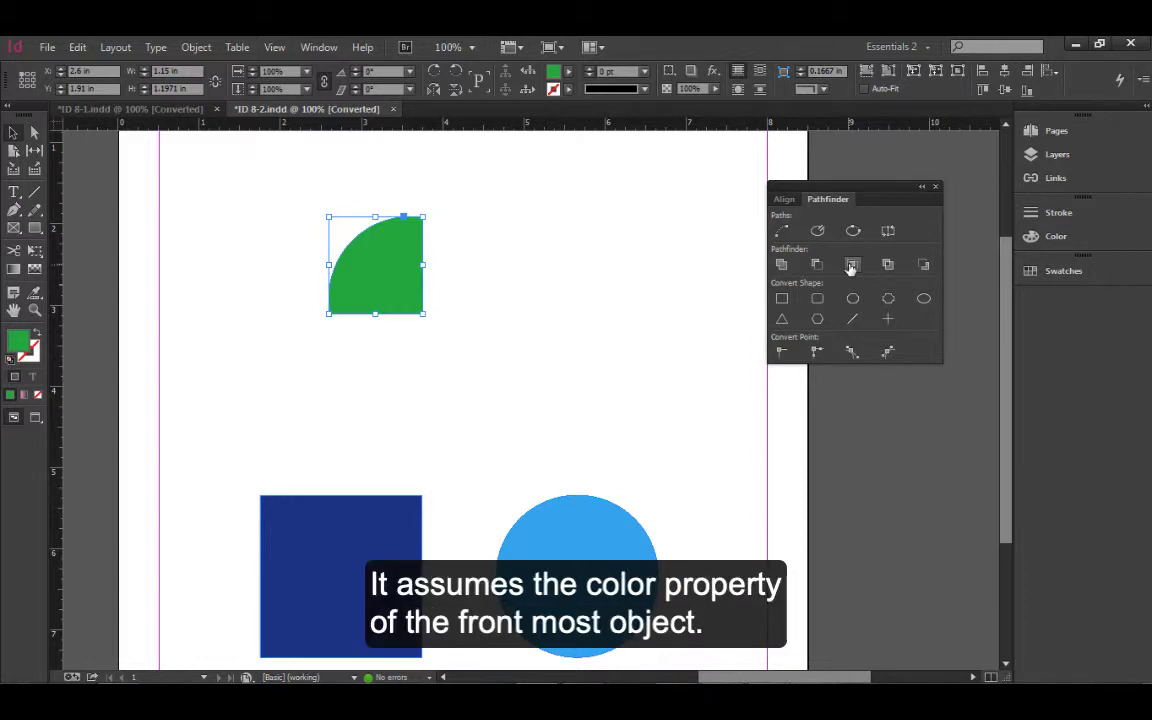
key("ctrl+z")
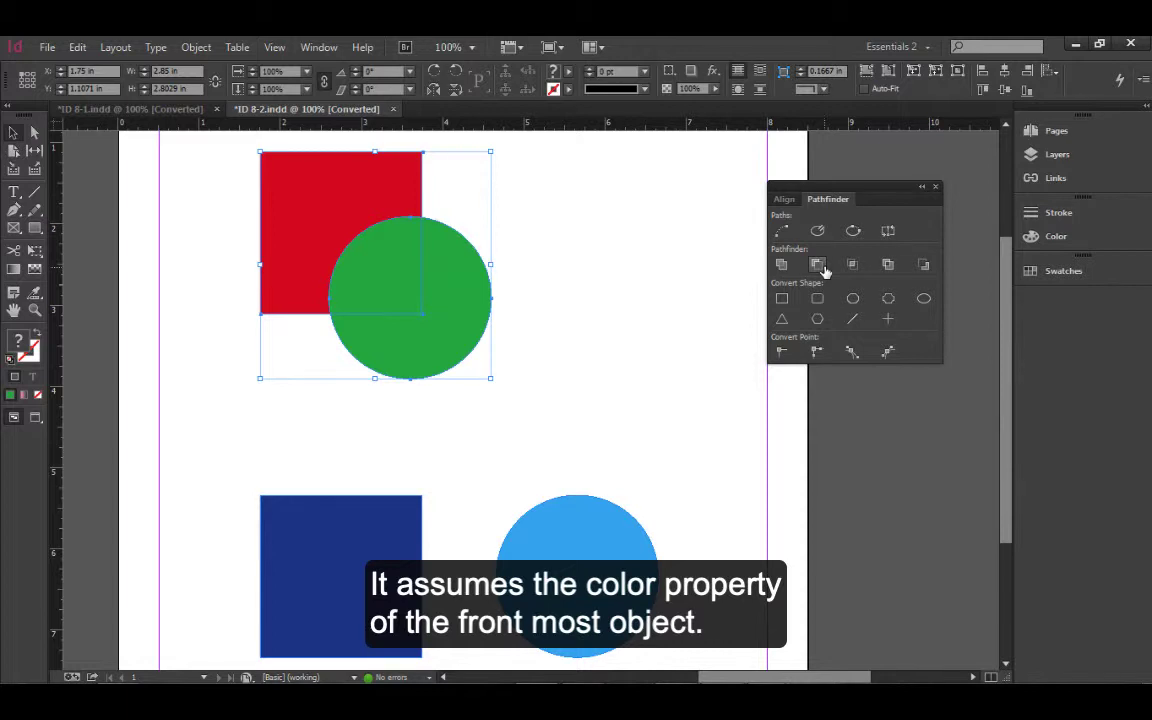
Intersect the red square with the green circle once more, inspect the remaining shape, and undo the operation.
left_click(853, 266)
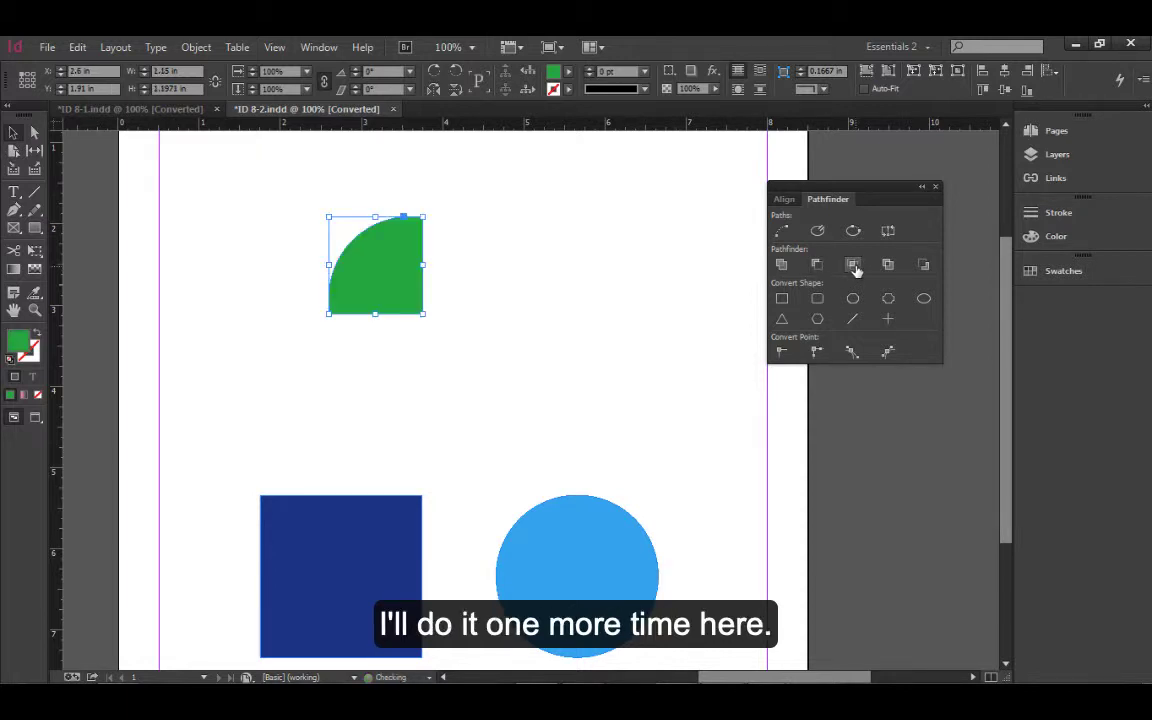
left_click(476, 341)
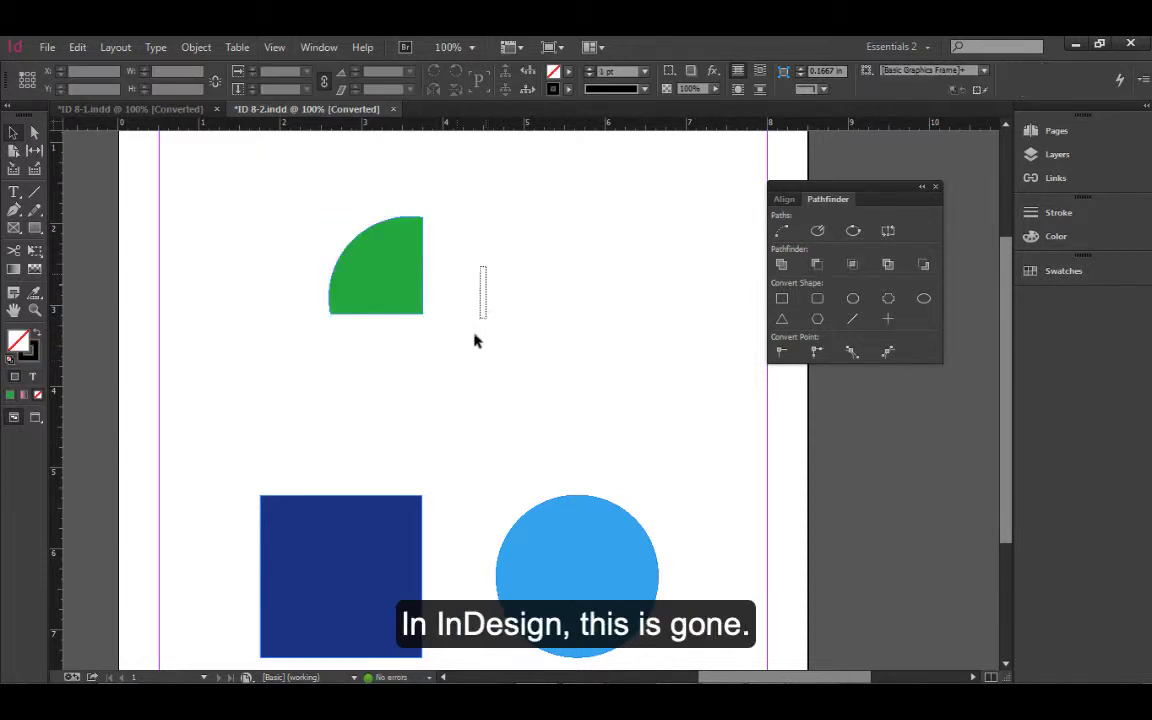
left_click_drag(277, 216, 418, 365)
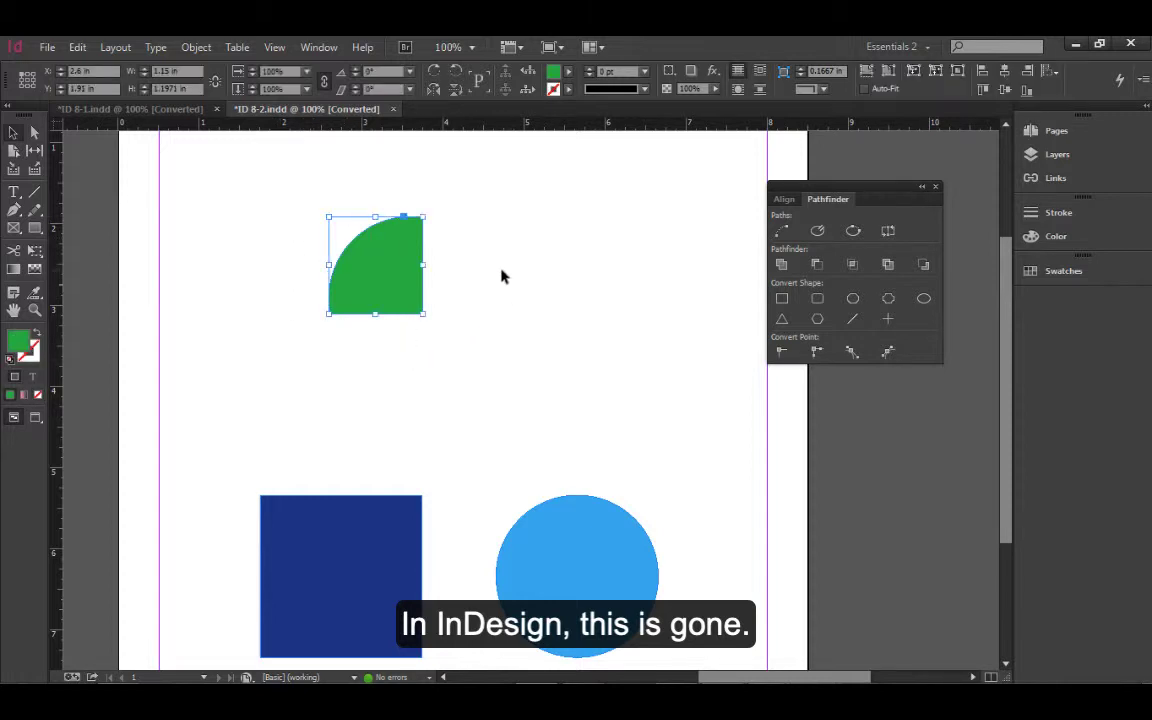
left_click(470, 360)
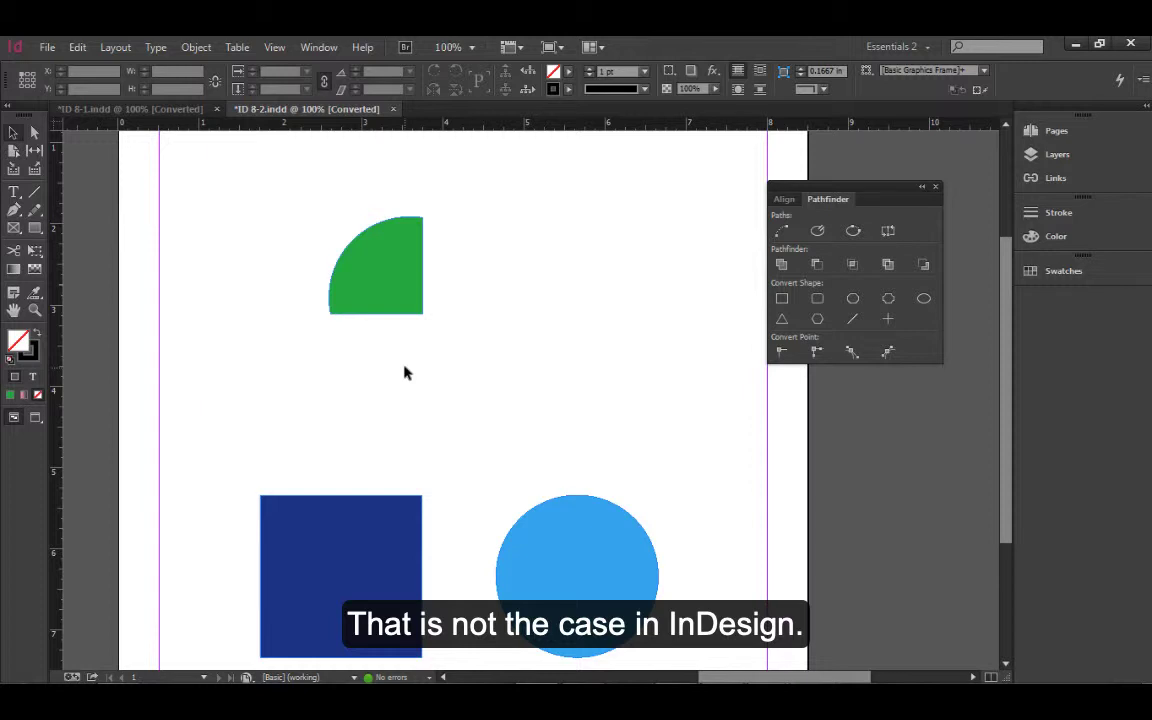
key("ctrl+z")
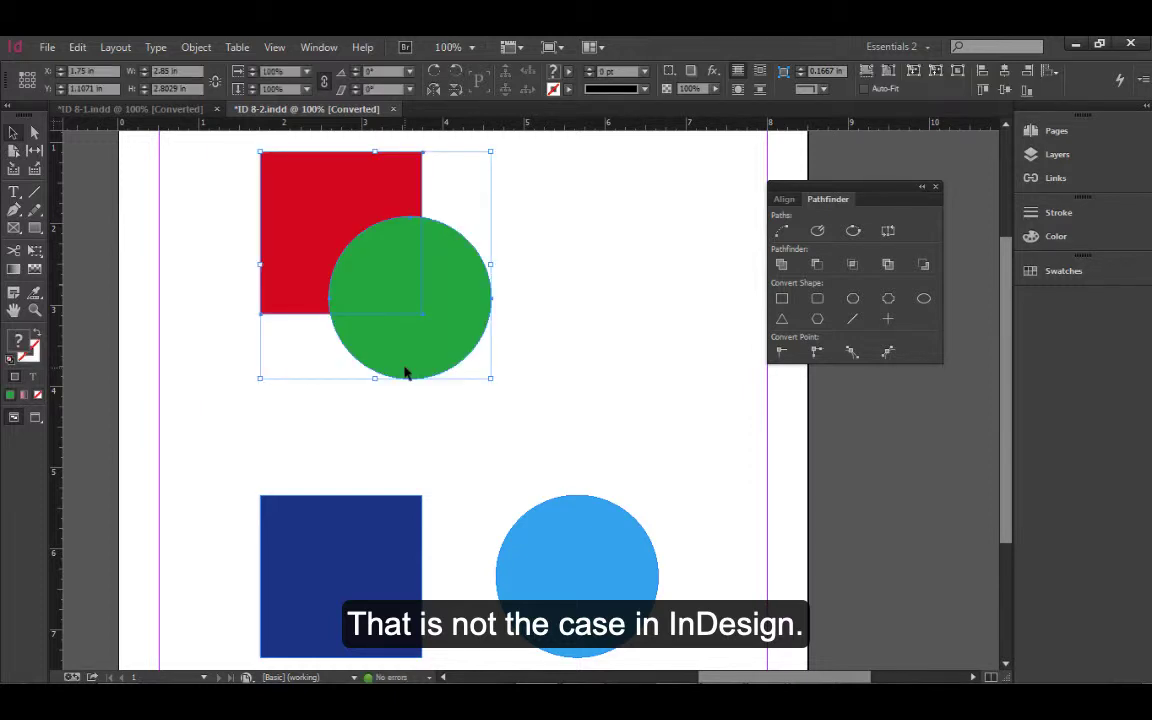
Apply Pathfinder Exclude Overlap to the red square and green circle.
left_click(889, 266)
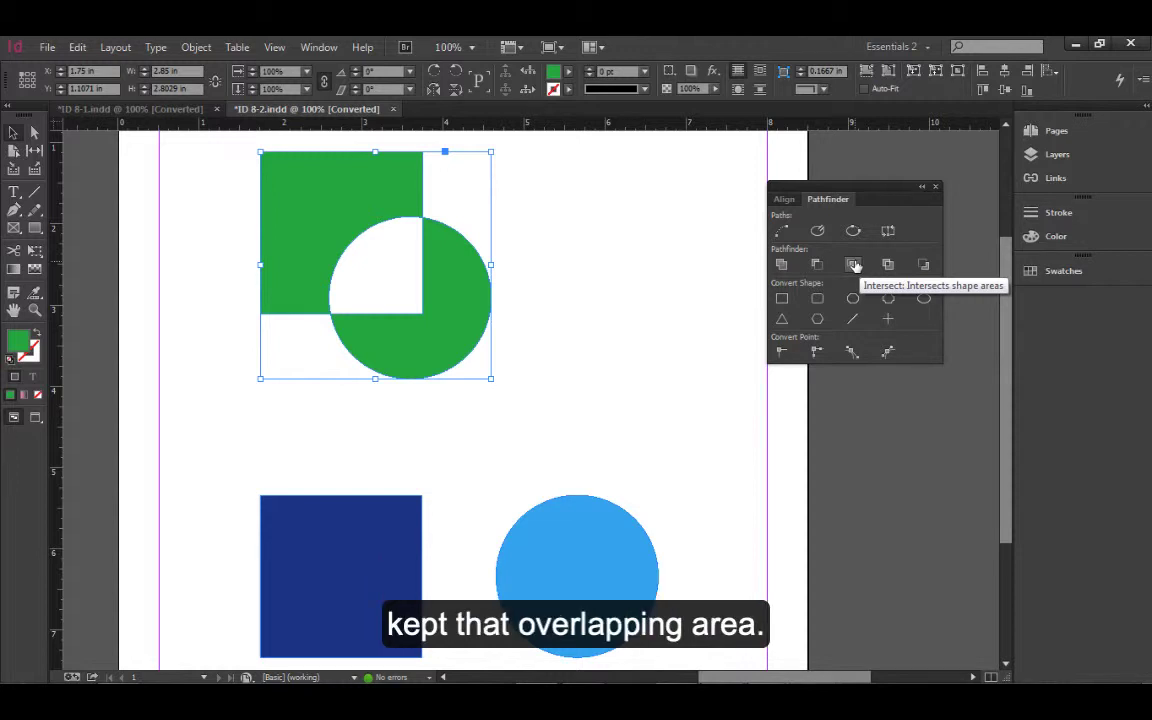
Move the light blue circle over the dark blue square's upper-right corner, at about X 2.44 in, Y 4.55 in, and select both shapes.
left_click_drag(609, 543, 428, 478)
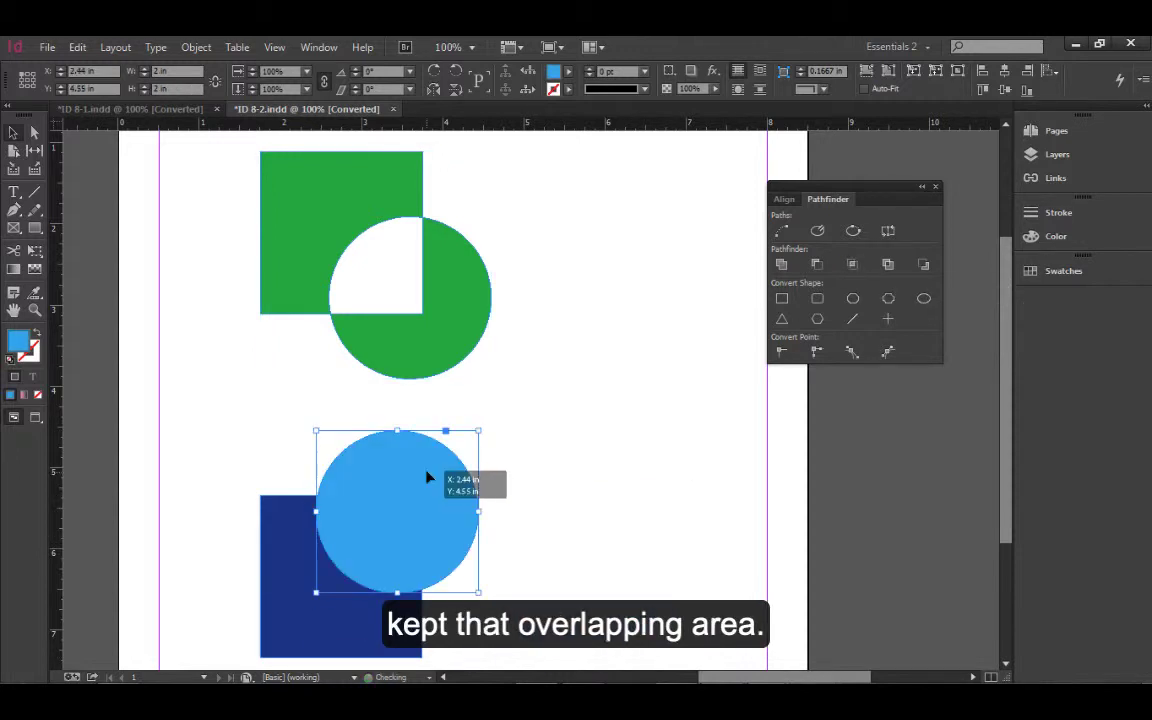
left_click(541, 536)
scroll(540, 535, "down", 1)
left_click_drag(430, 547, 415, 550)
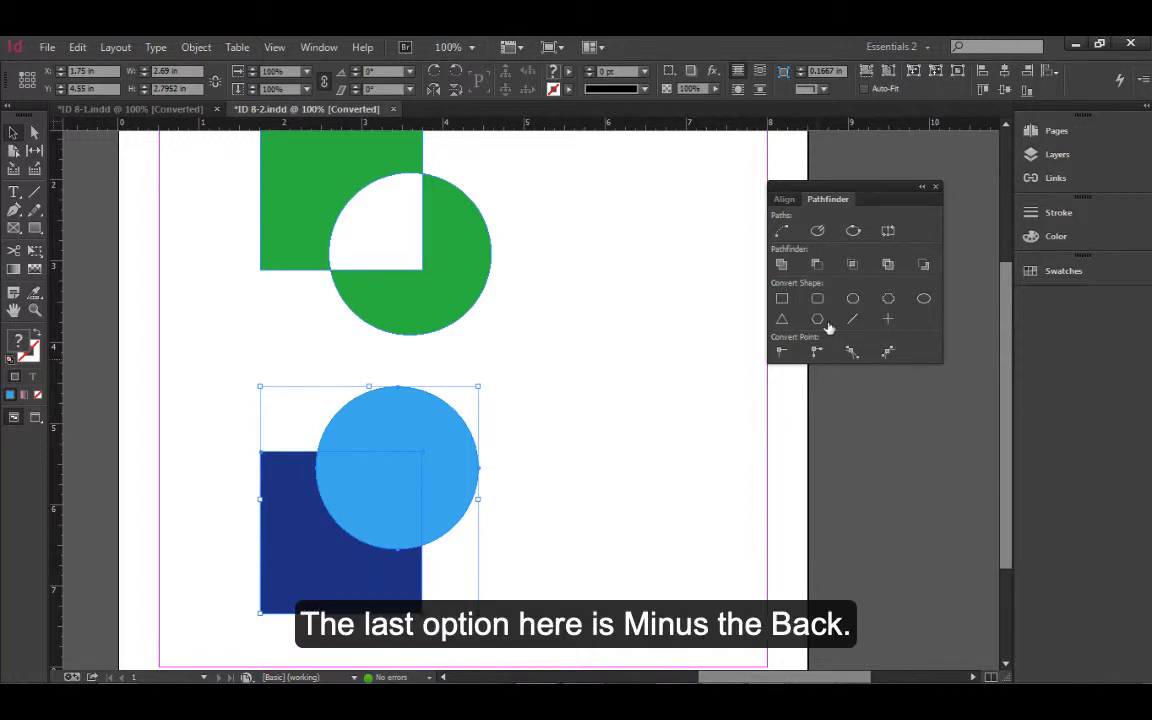
Apply Pathfinder Minus Back to the dark blue square and light blue circle, undo it, reapply it, and deselect the shape.
left_click(924, 267)
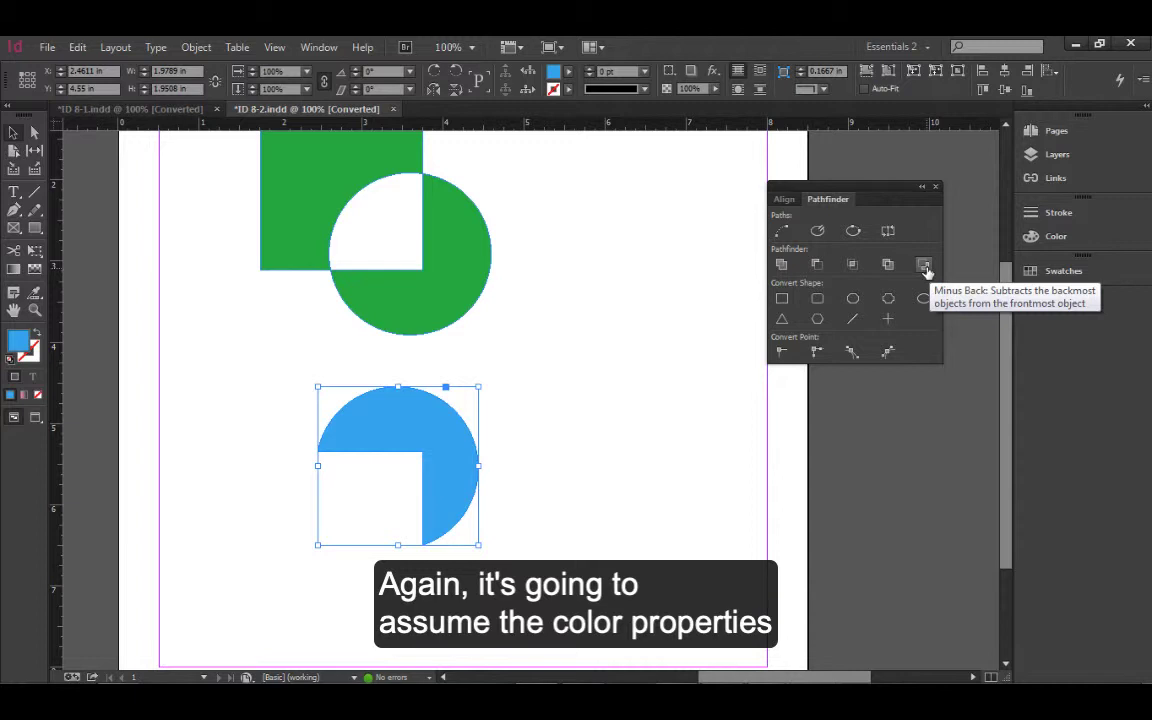
key("ctrl+z")
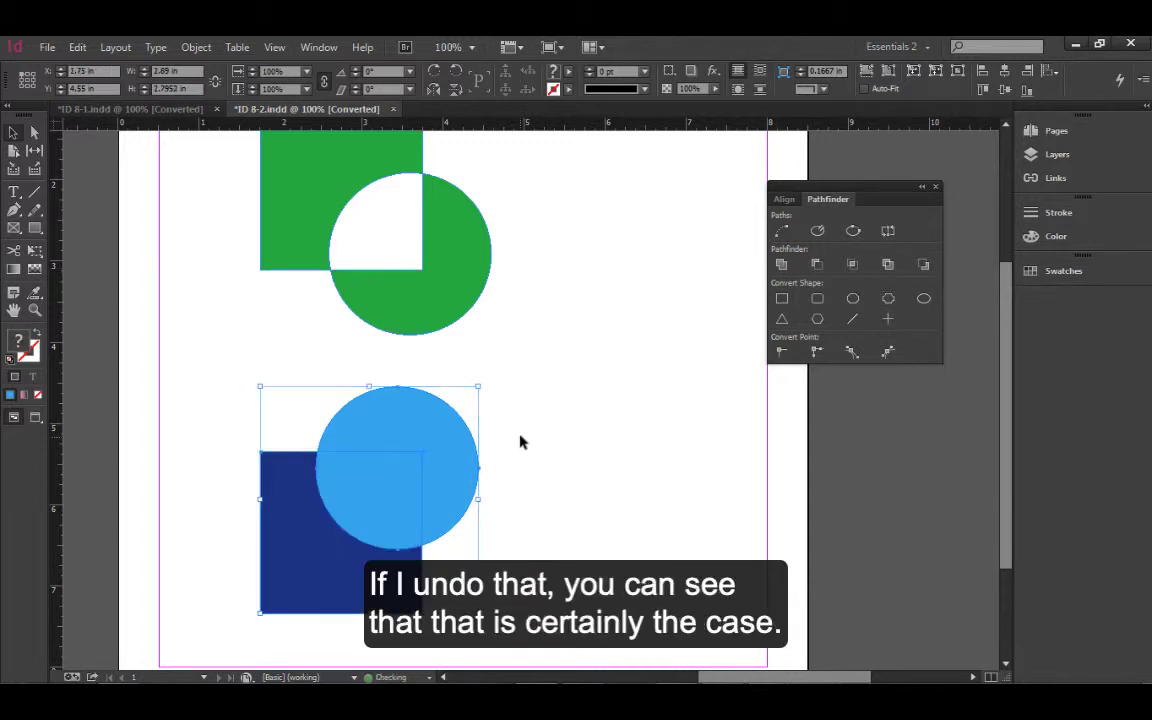
left_click(923, 266)
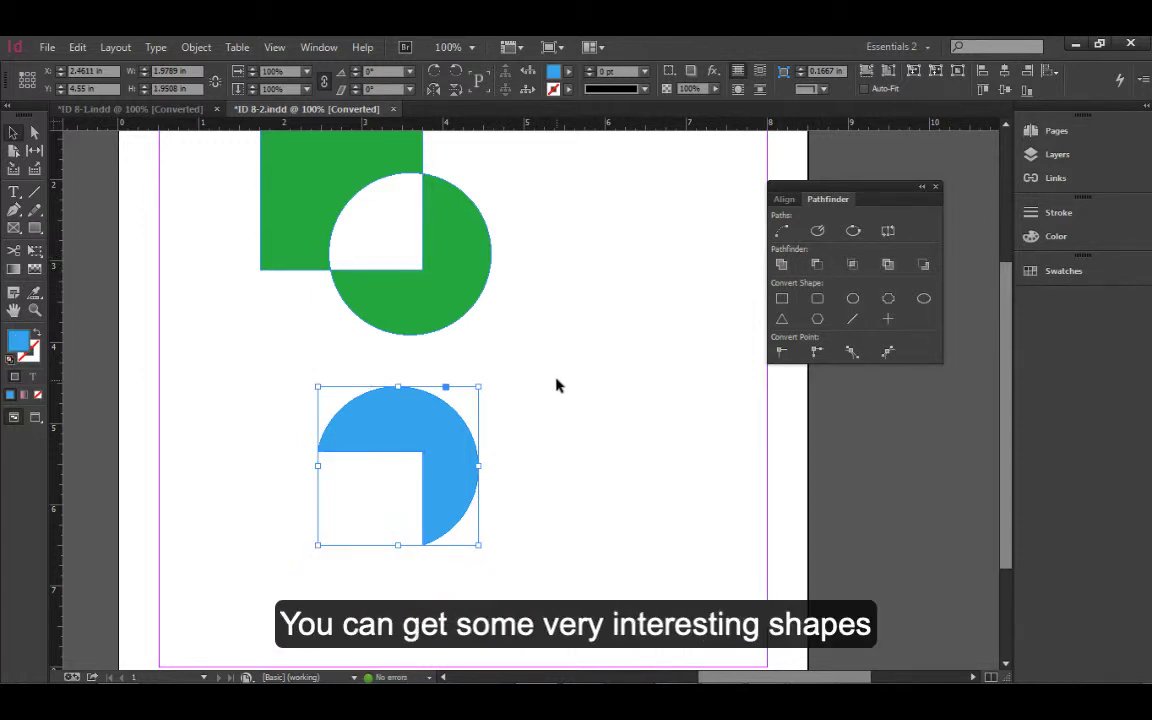
left_click(590, 407)
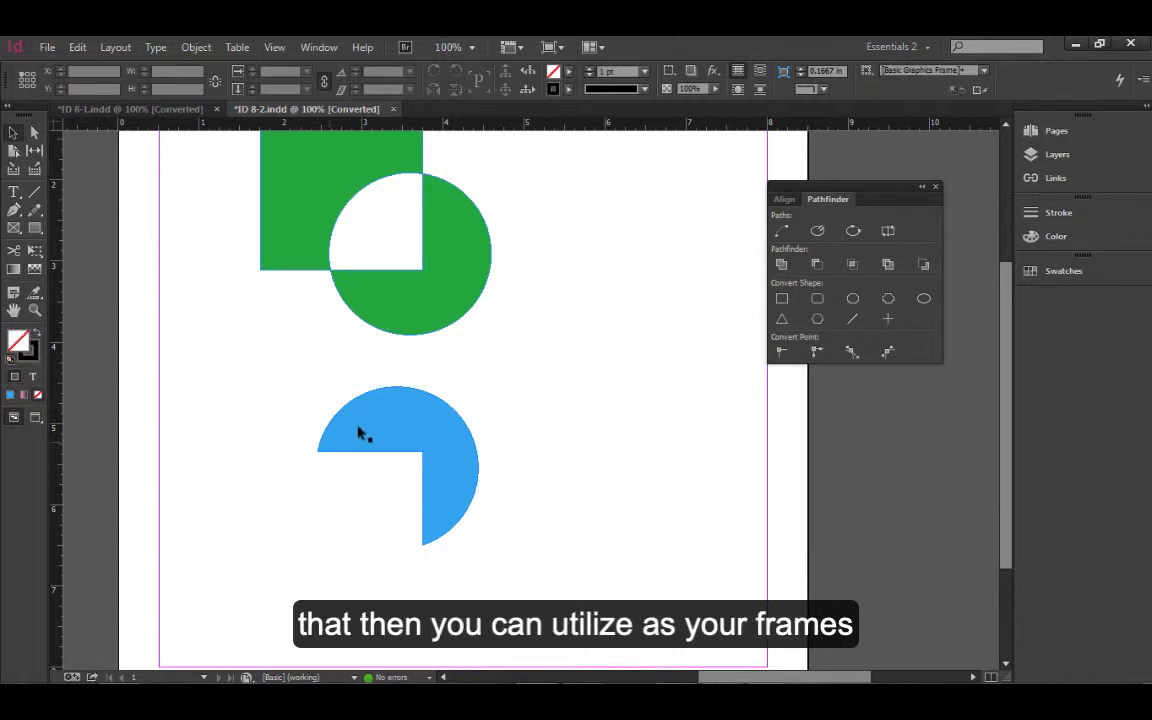
Move the cut-out blue shape to about X 2.19 in, Y 4.42 in, and undo both the move and the Minus Back operation.
left_click(408, 432)
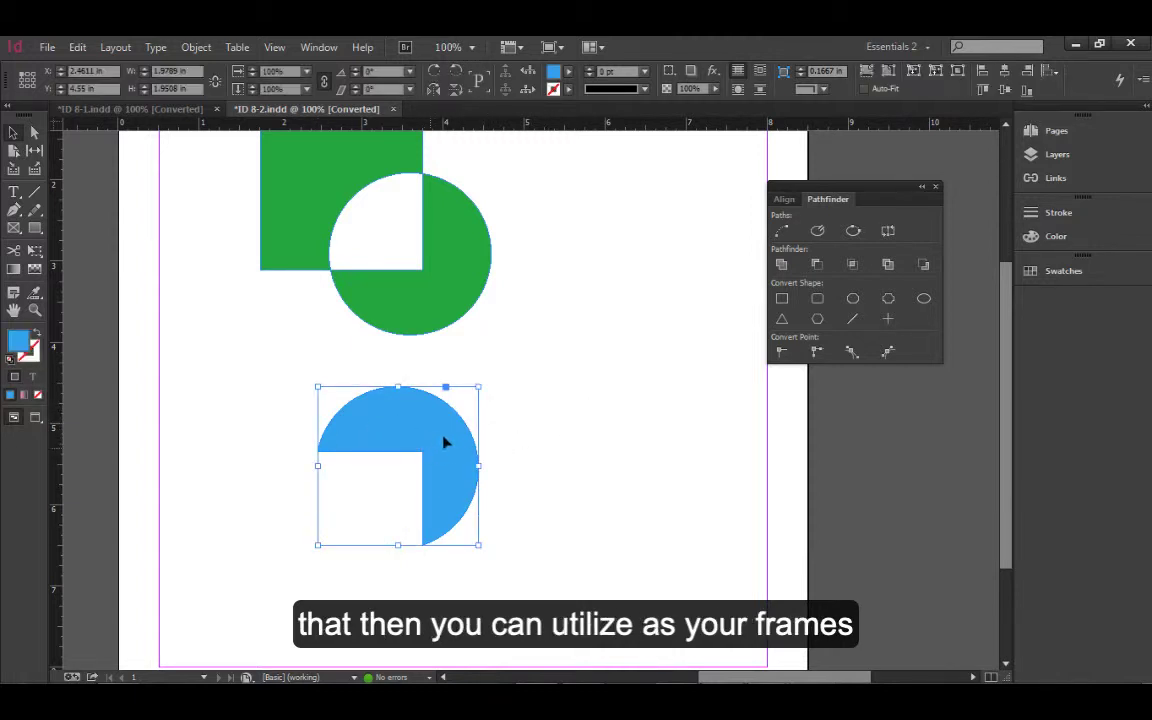
left_click_drag(434, 443, 413, 434)
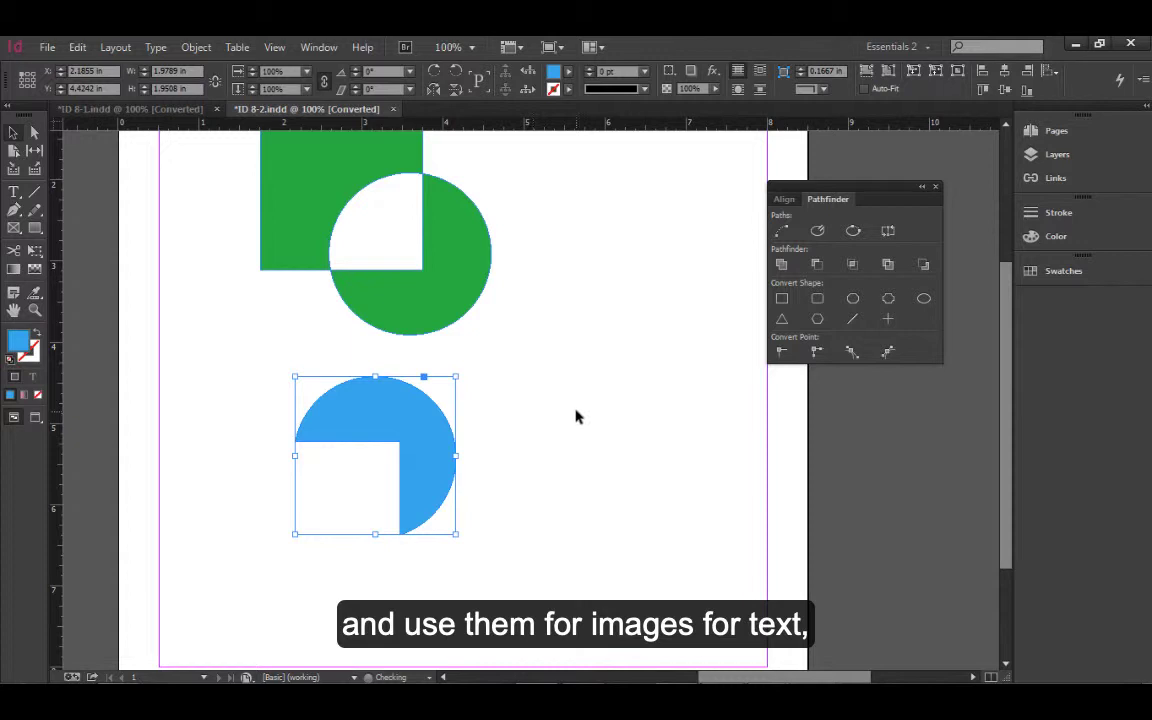
left_click(586, 453)
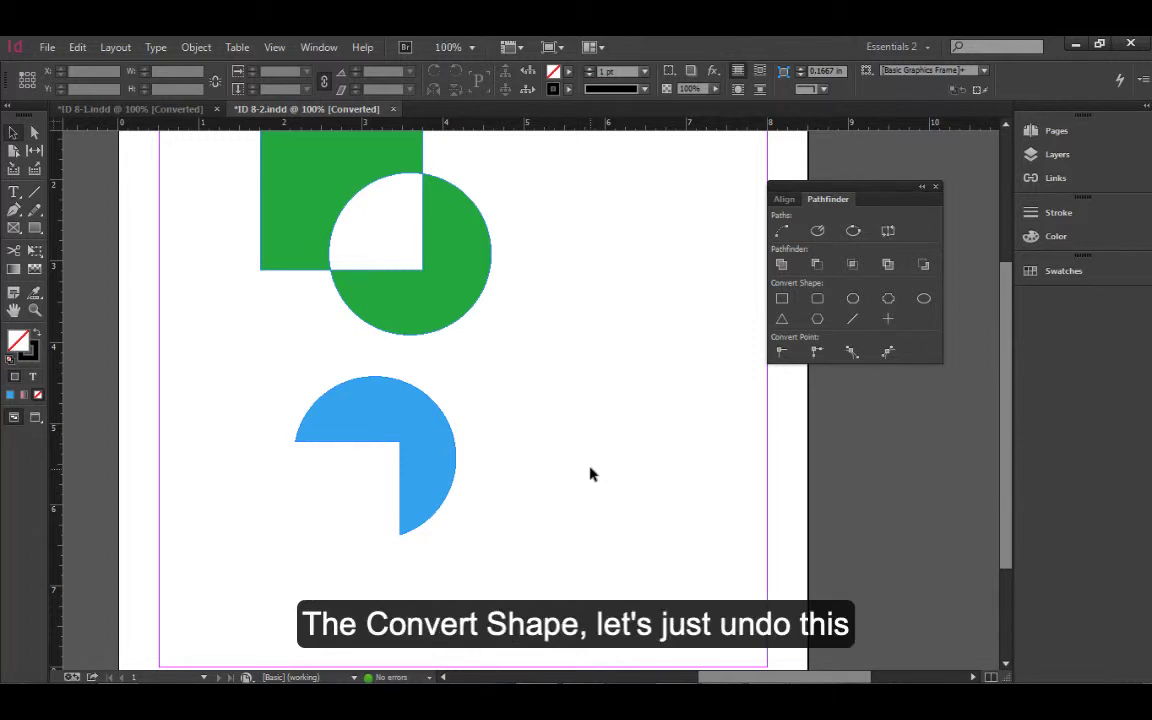
key("ctrl+z")
key("ctrl+z")
left_click(590, 474)
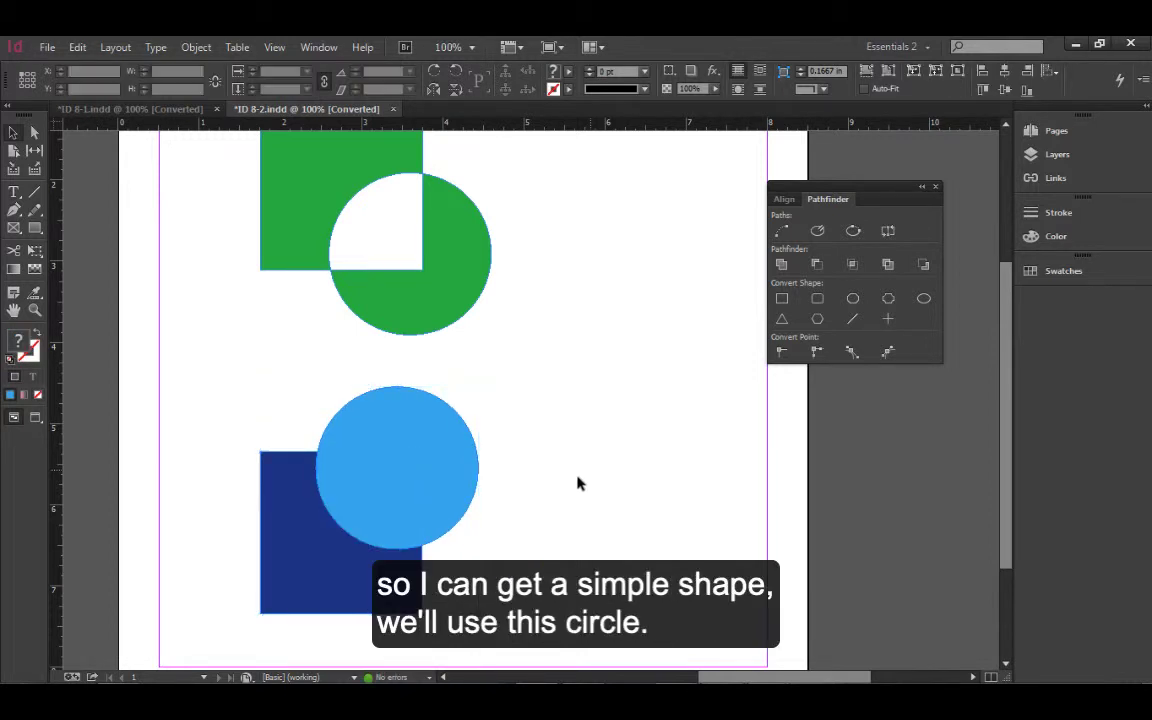
Move the light blue circle to about X 5.02 in, Y 4.41 in, and convert it to a rectangle, a triangle and finally an inverse rounded rectangle.
left_click_drag(429, 465, 637, 469)
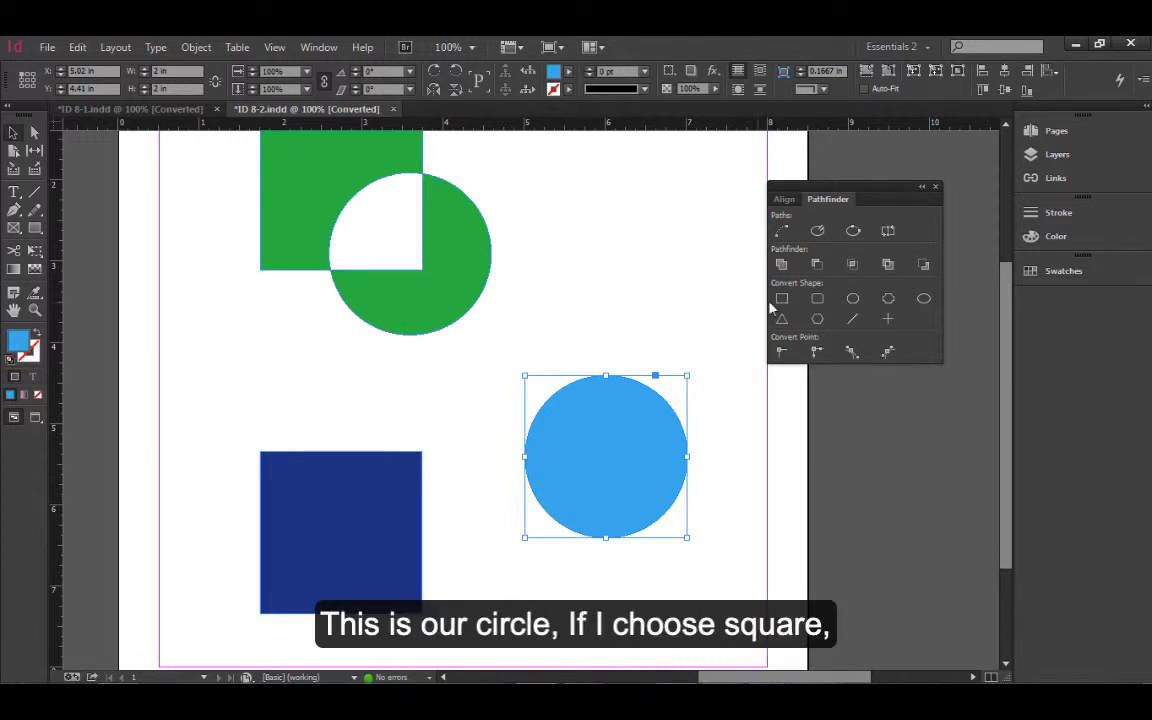
left_click(780, 302)
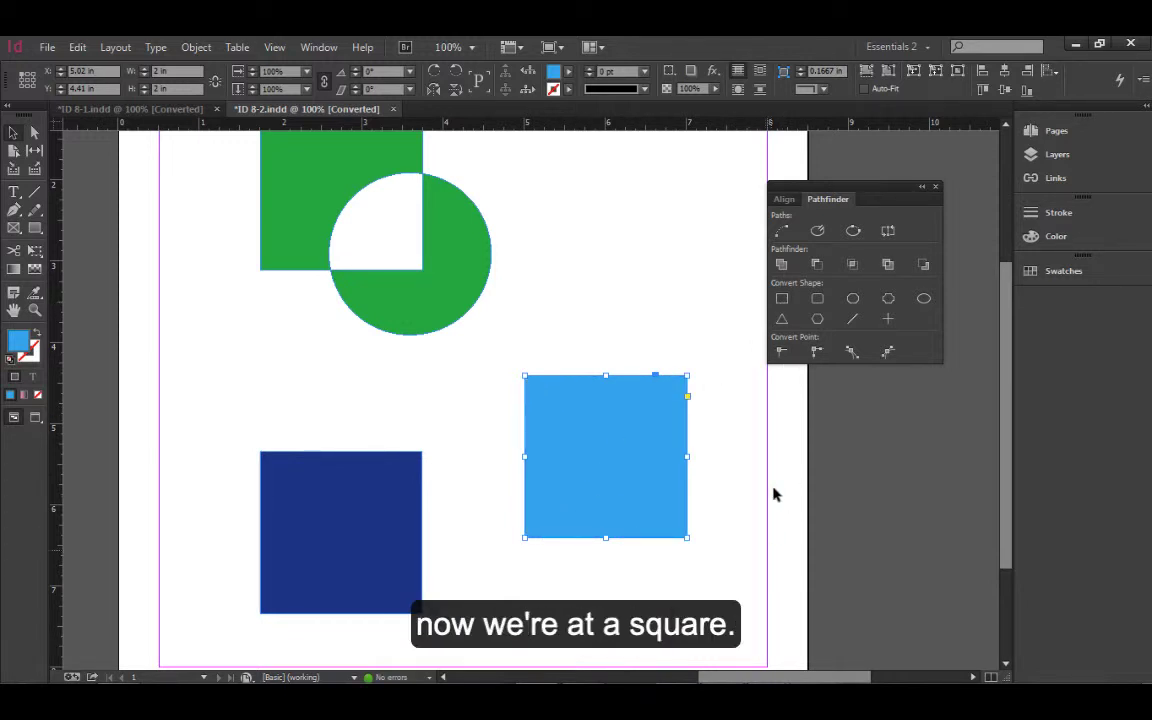
left_click(781, 320)
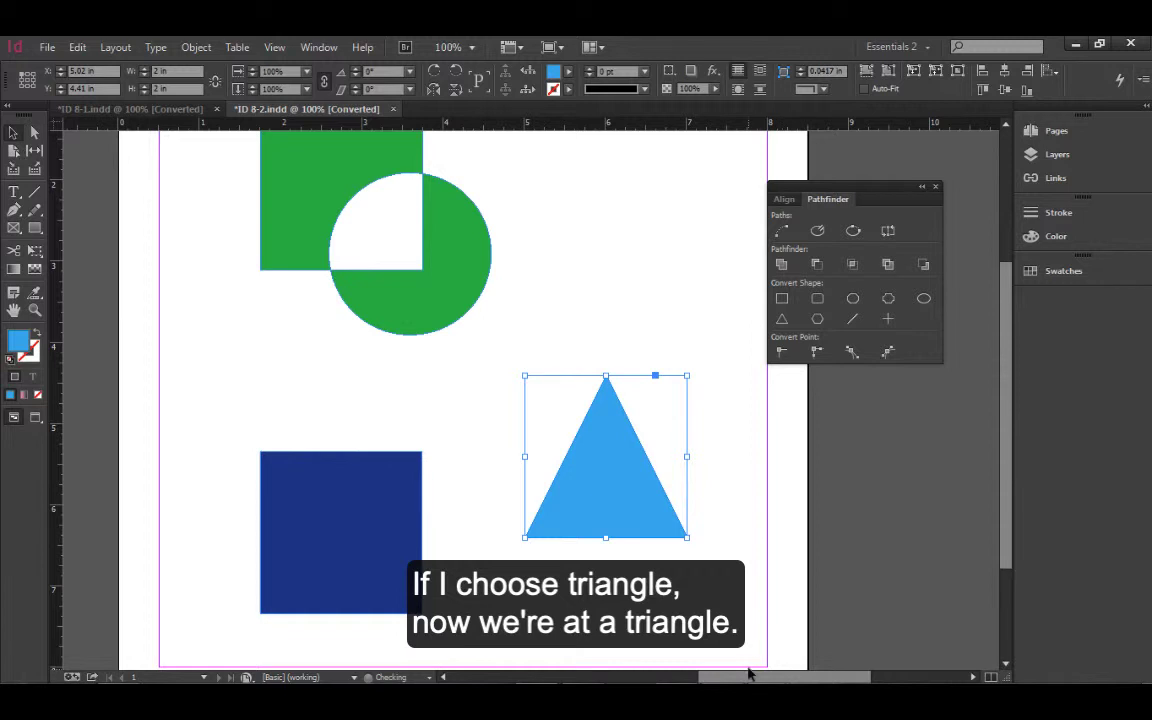
left_click(888, 298)
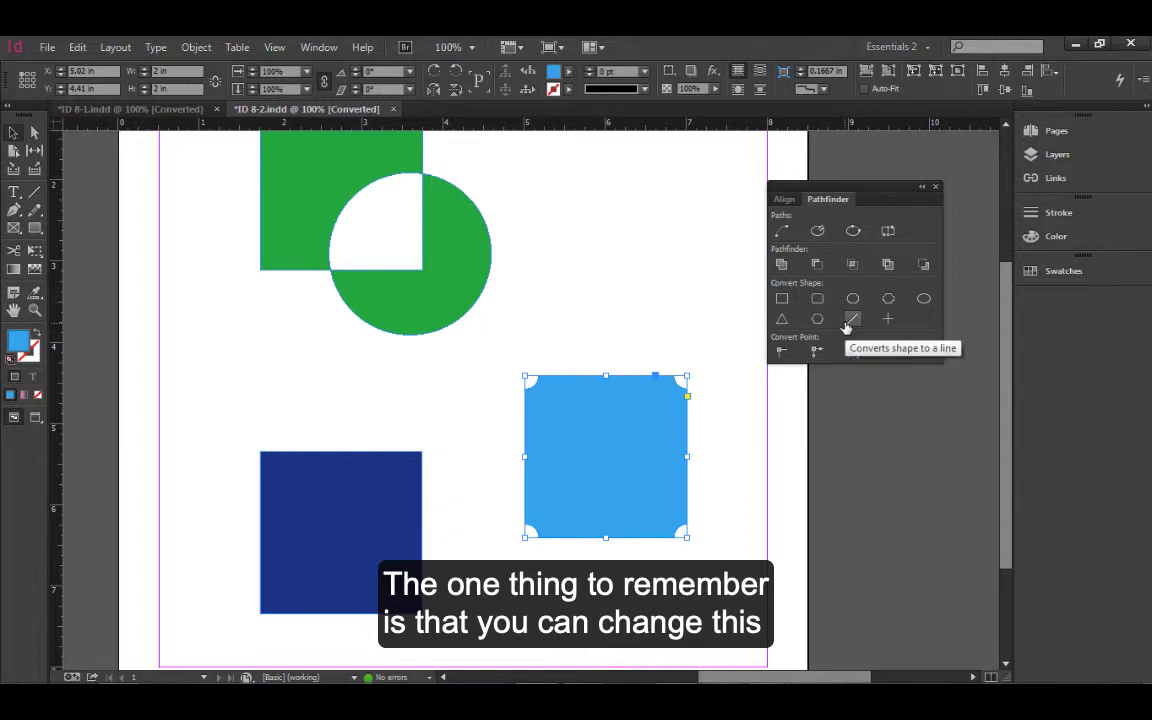
Convert the light blue shape to a line and a horizontal line, try converting it back to a rectangle, undo the line conversions, and deselect.
left_click(846, 324)
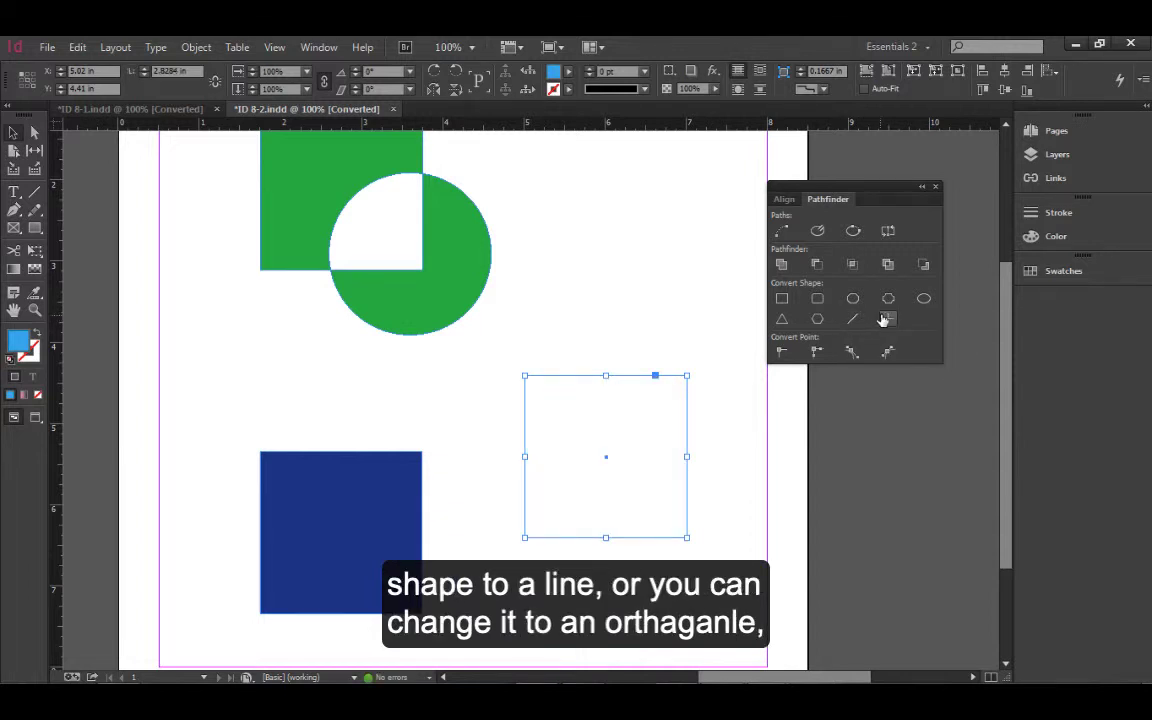
left_click(886, 320)
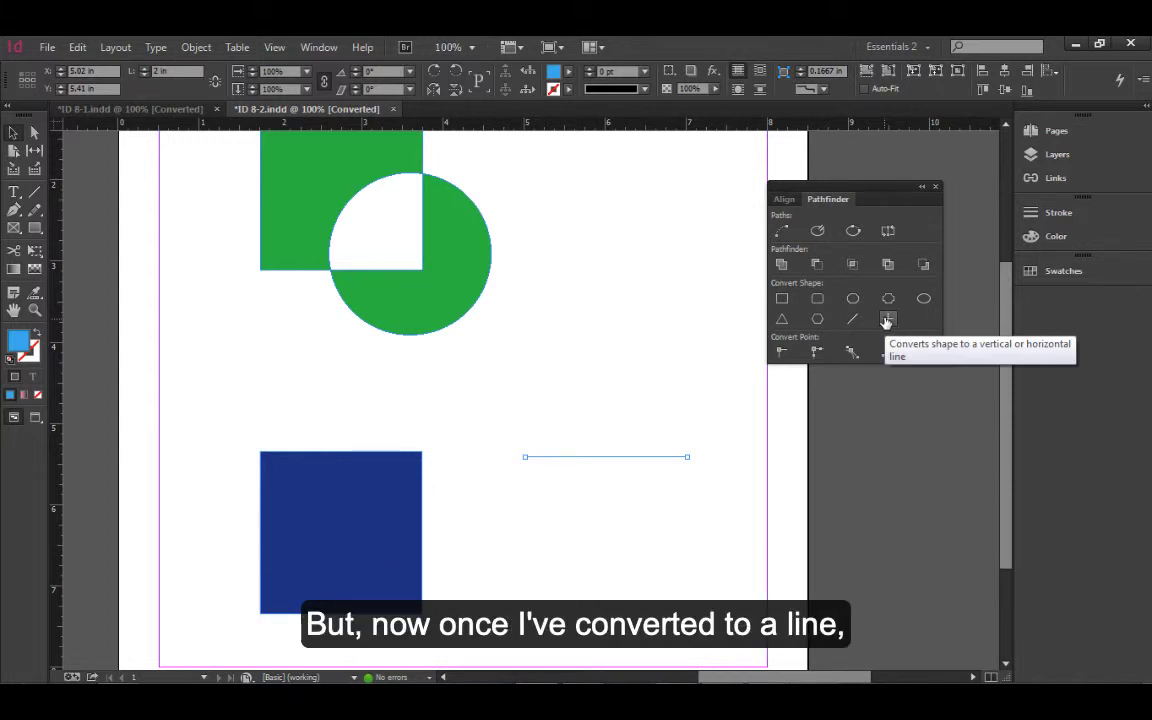
left_click(782, 299)
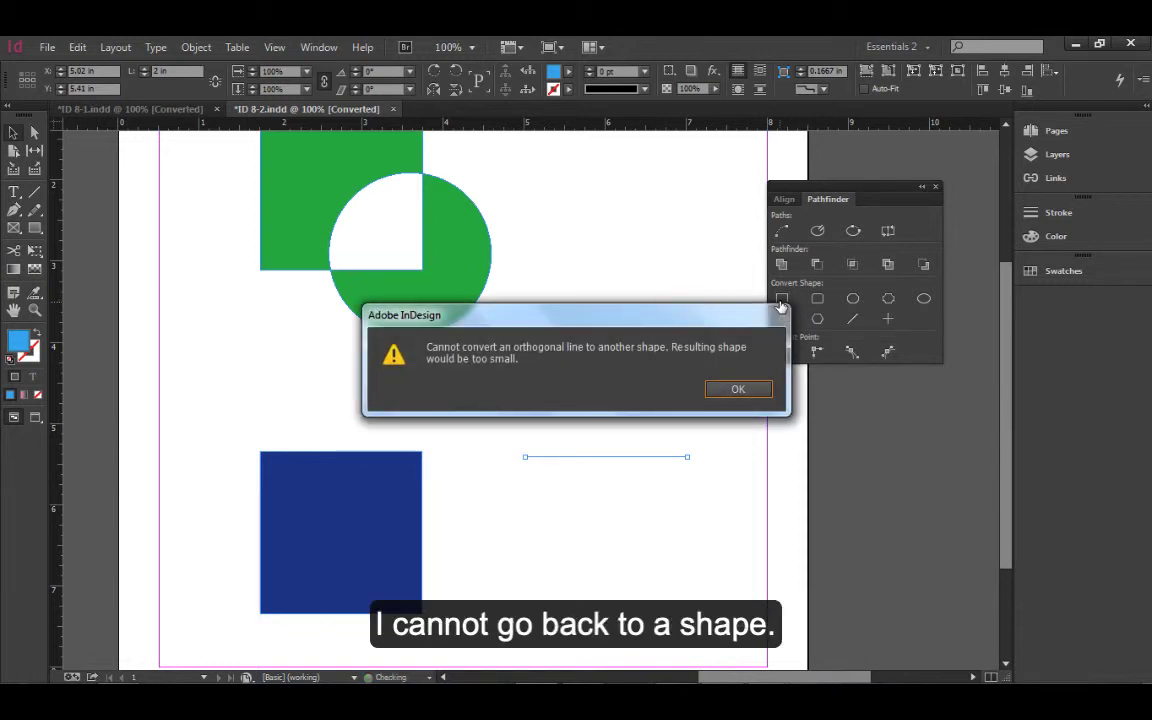
left_click(733, 390)
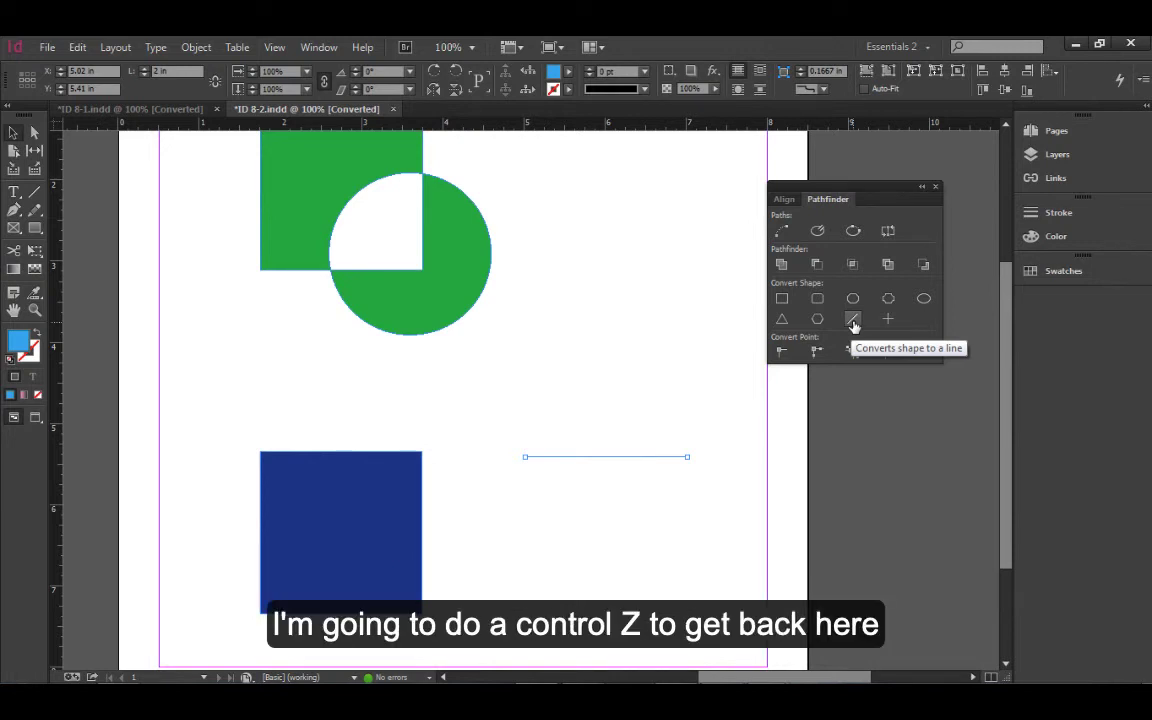
key("ctrl+z")
key("ctrl+z")
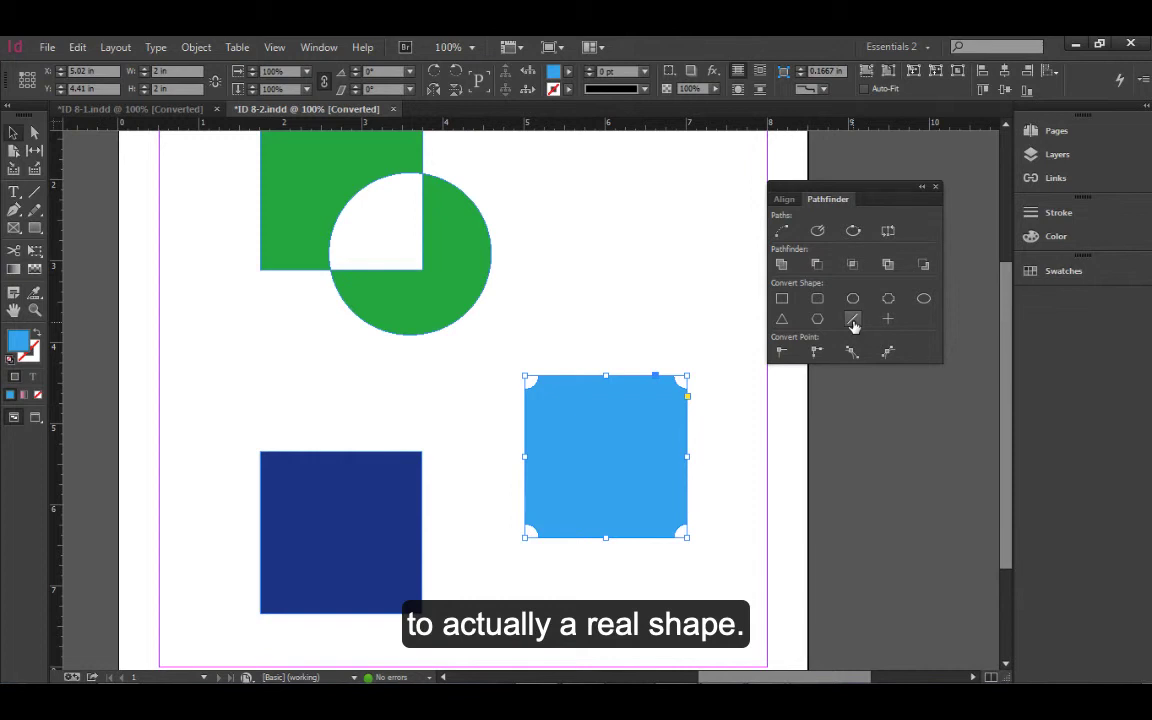
left_click(720, 566)
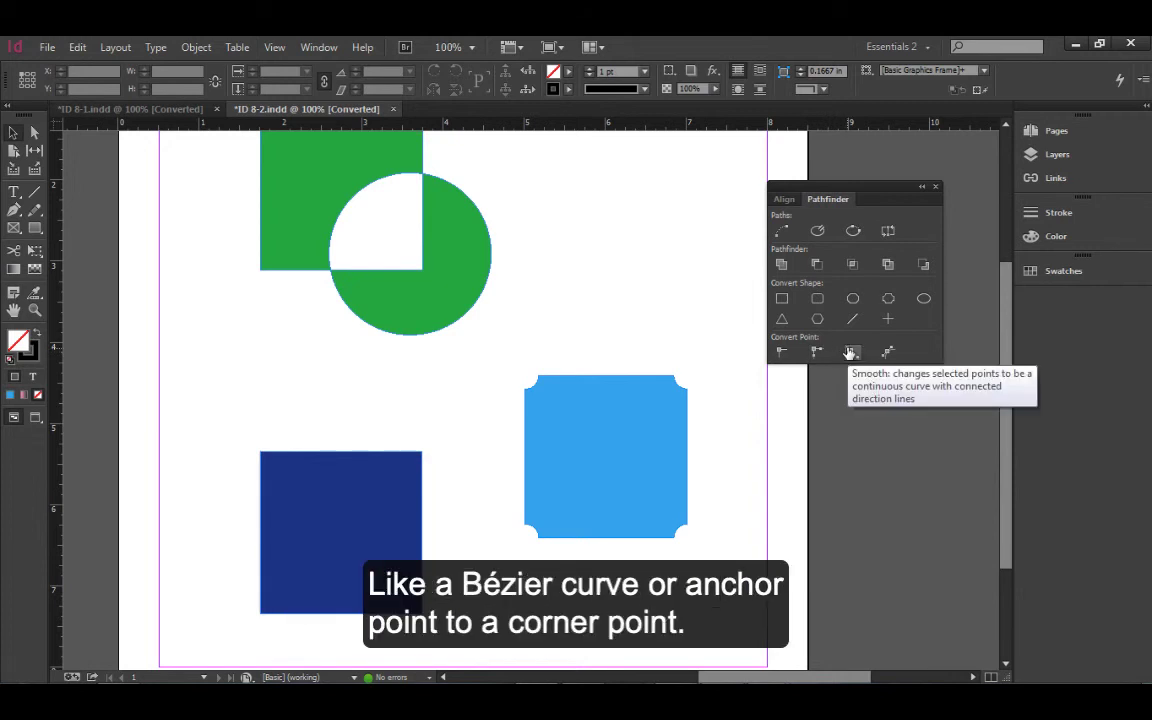
Activate the Pen tool while viewing its anchor point variants, and move the Pathfinder panel onto the page above the light blue shape.
left_click(15, 210)
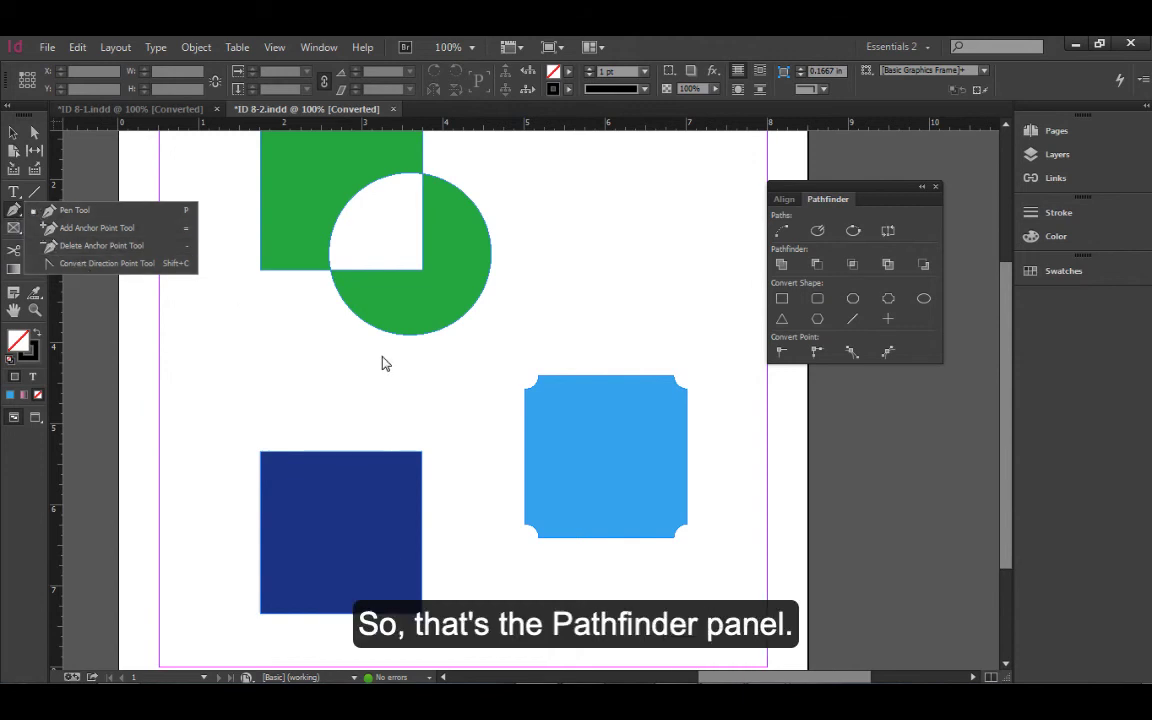
left_click(640, 150)
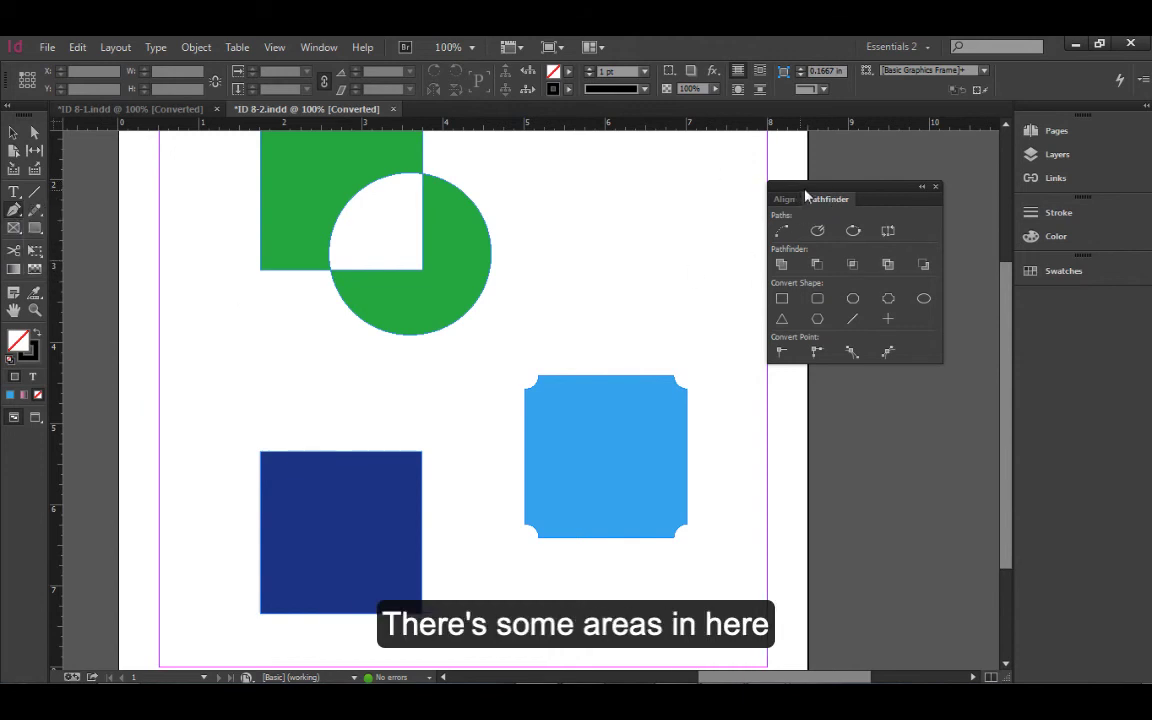
left_click_drag(778, 186, 594, 166)
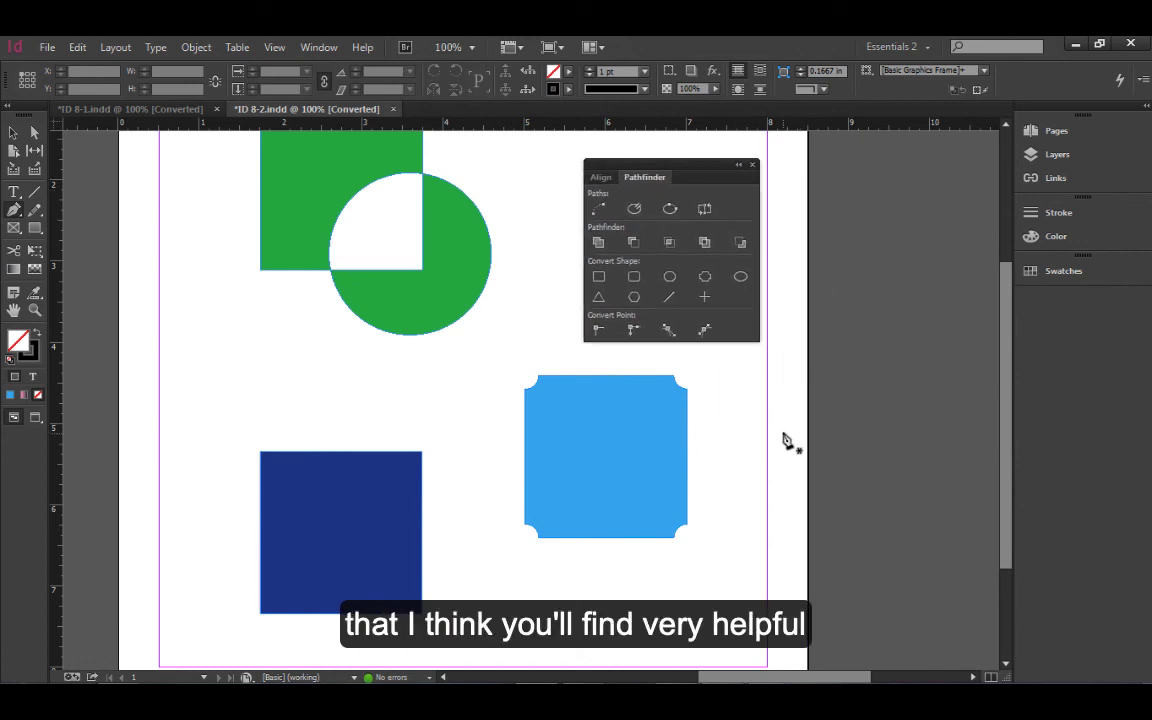